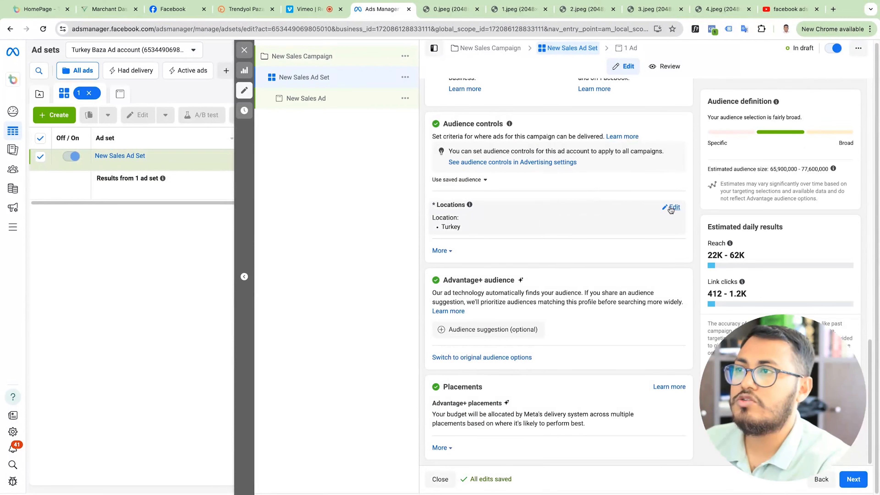
# Step: Open the ad set's location targeting for editing and view the included country
pyautogui.click(671, 210)
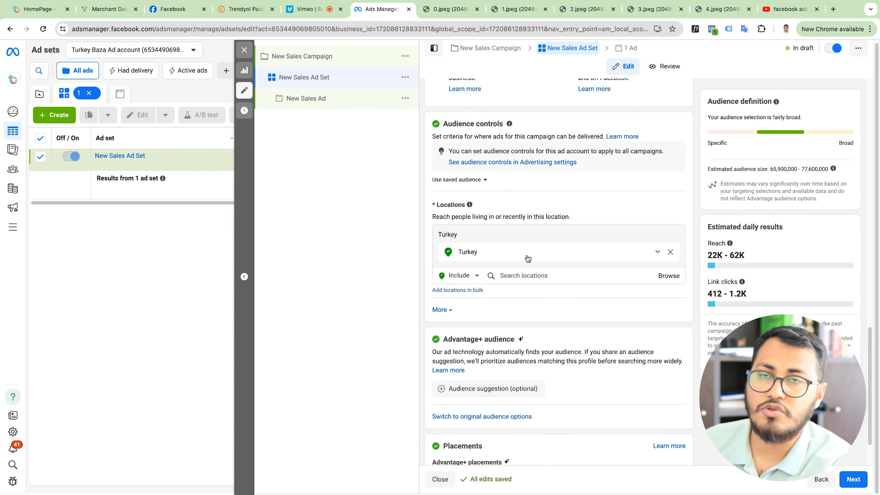
pyautogui.scroll(-1, 609, 248)
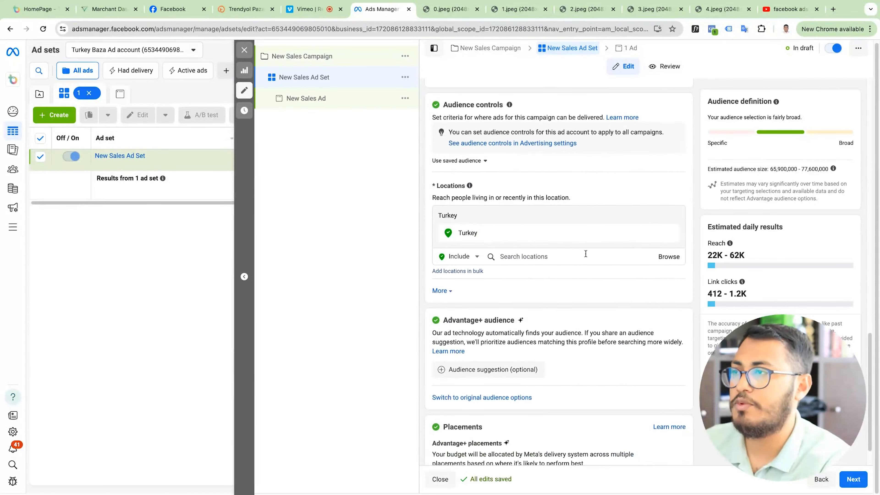
pyautogui.scroll(-2, 585, 251)
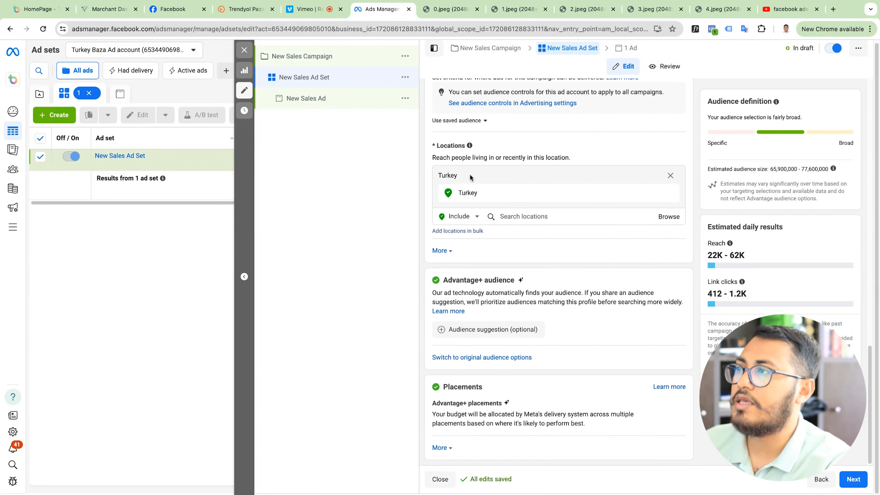
# Step: Open the optional audience suggestion settings and set the minimum age to 20
pyautogui.click(496, 331)
pyautogui.scroll(-3, 548, 337)
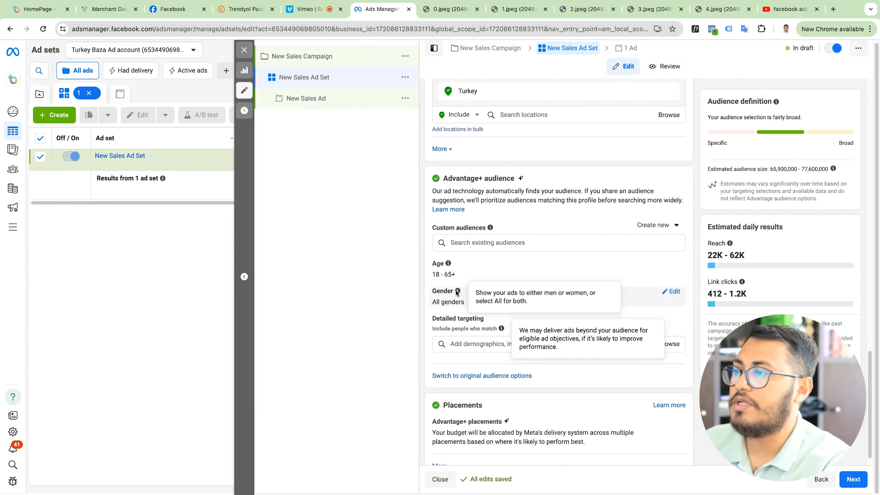
pyautogui.click(668, 262)
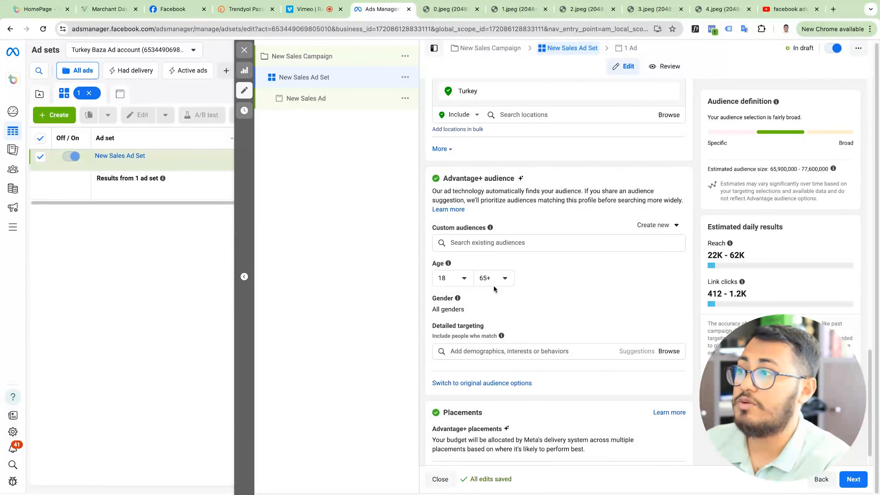
pyautogui.click(463, 278)
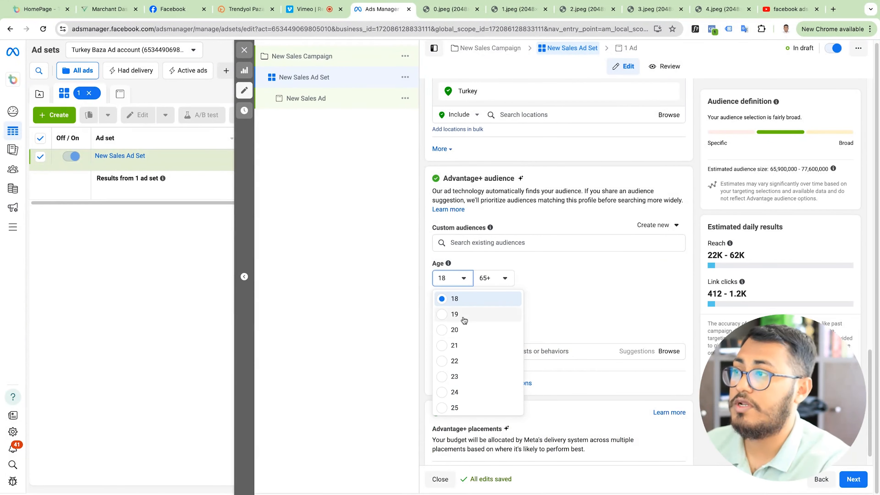
pyautogui.click(454, 333)
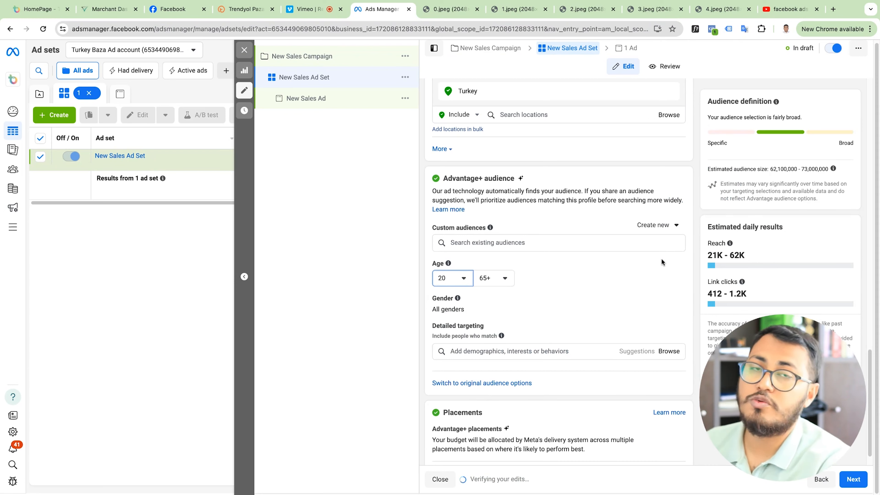
# Step: Check the ad account for existing custom and lookalike audiences
pyautogui.click(567, 247)
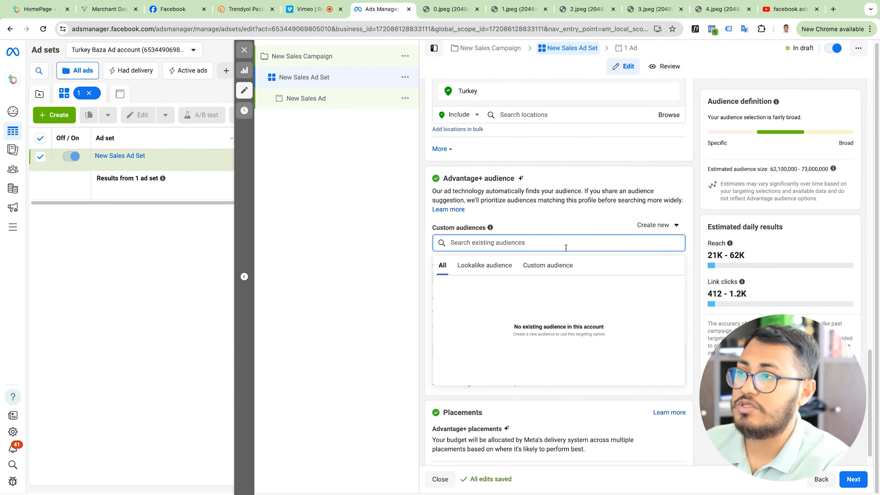
pyautogui.moveTo(490, 227)
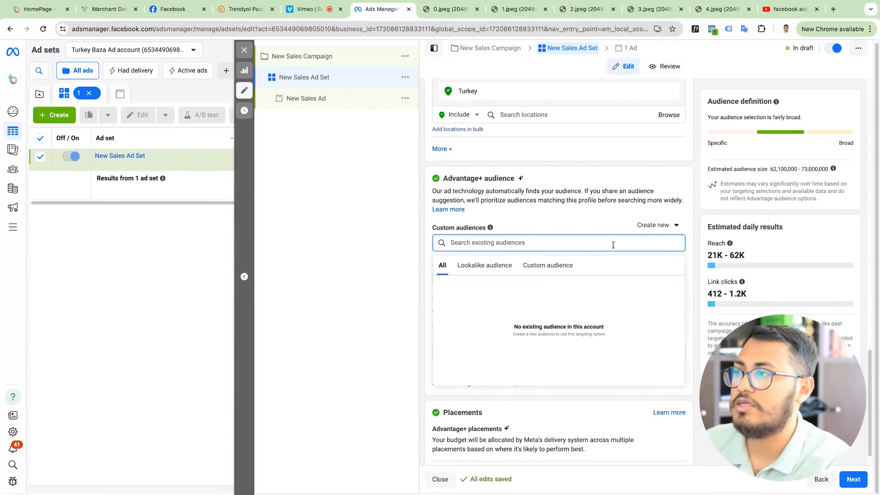
pyautogui.click(579, 222)
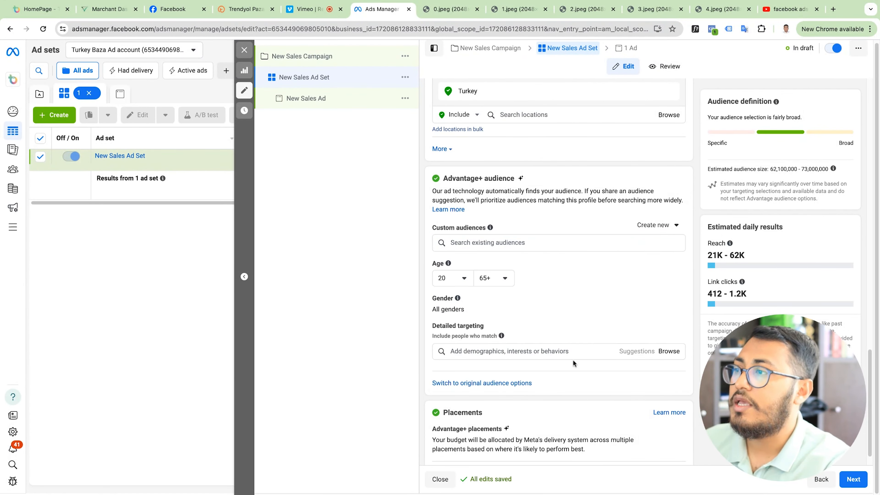
# Step: Find "danc" in detailed targeting and add Dancing from the Schools category
pyautogui.scroll(-1, 599, 347)
pyautogui.click(577, 338)
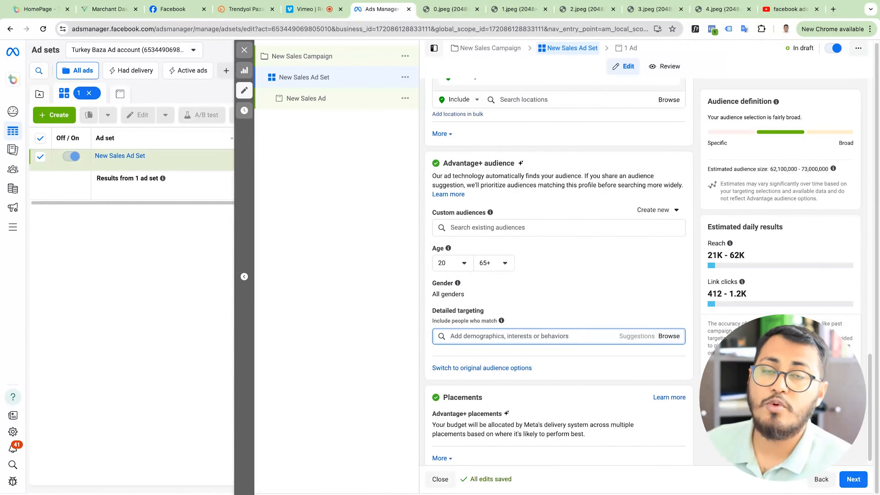
pyautogui.write('danc')
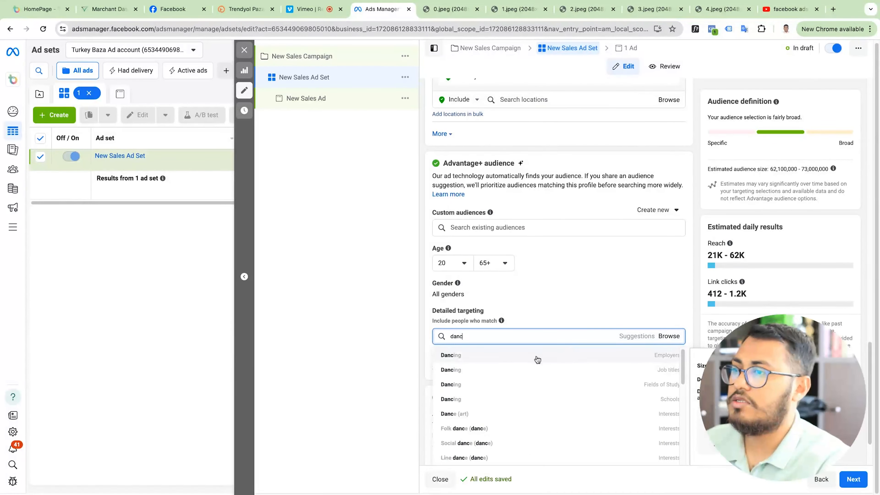
pyautogui.click(490, 403)
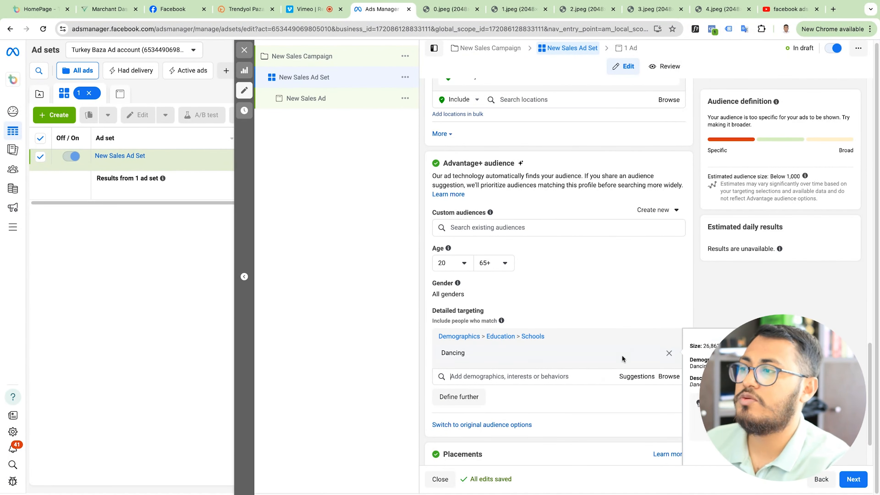
# Step: Find "coo" in detailed targeting and add the Cooking (food & drink) interest
pyautogui.click(555, 380)
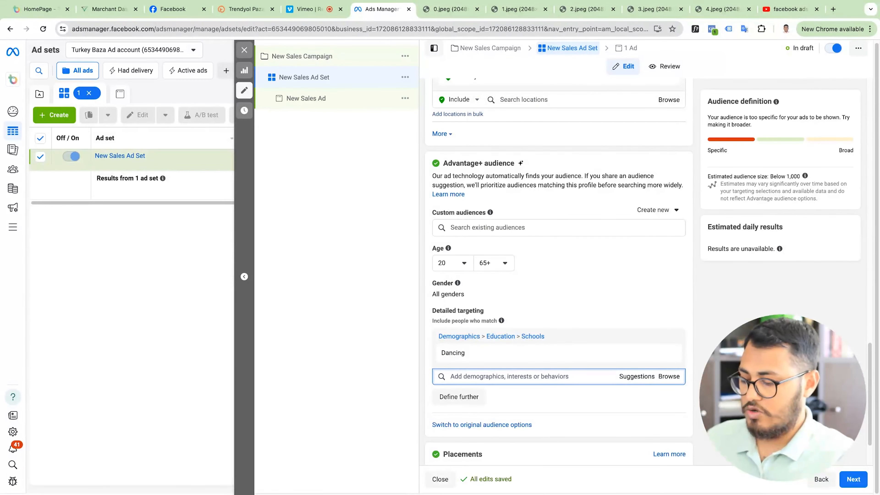
pyautogui.write('coo')
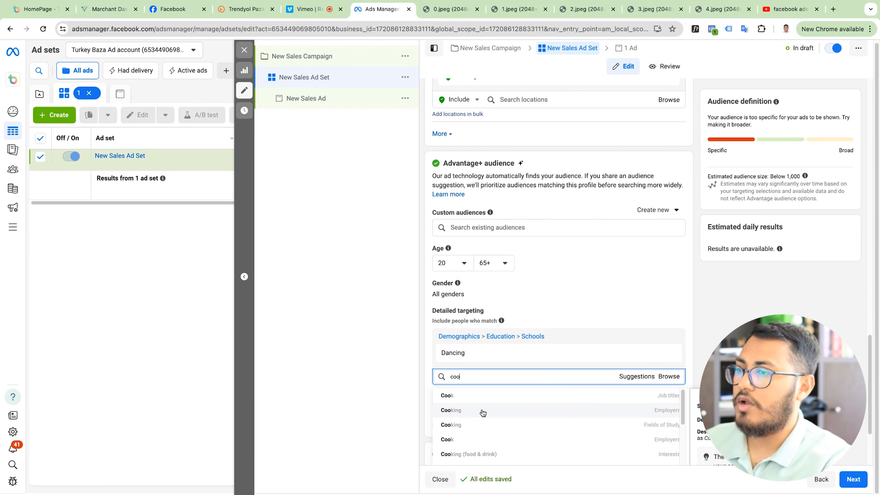
pyautogui.click(471, 457)
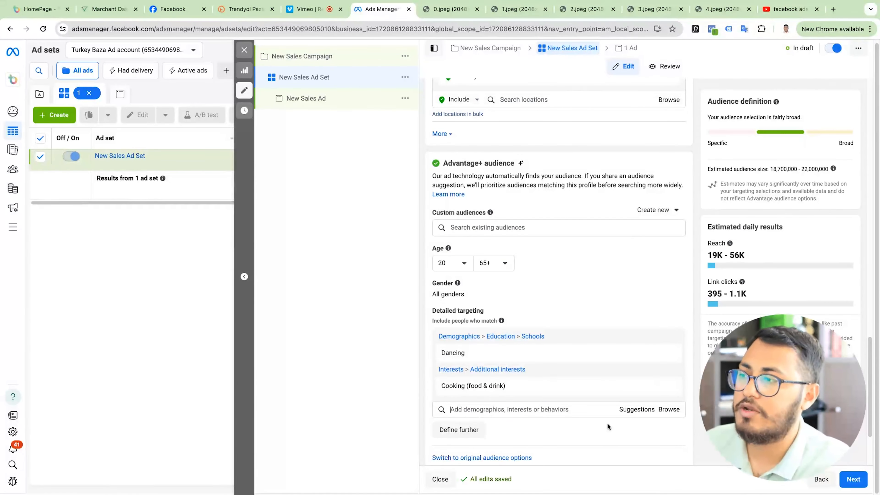
pyautogui.scroll(-2, 588, 311)
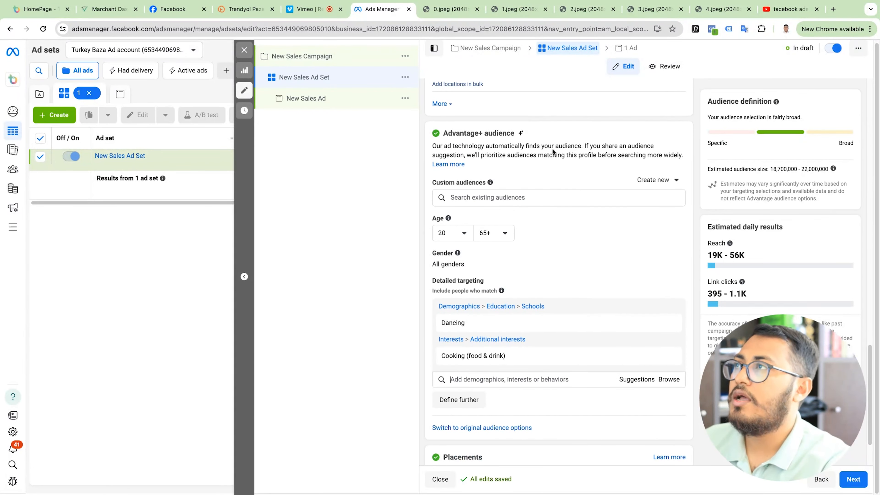
# Step: View the ad set definition diagram in 1.jpeg, and return to Ads Manager to review the location and audience settings
pyautogui.click(519, 9)
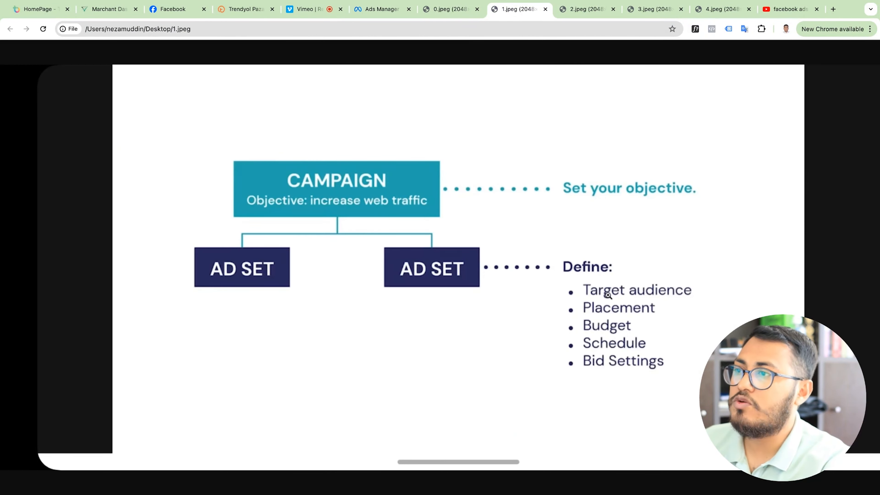
pyautogui.click(380, 10)
pyautogui.scroll(2, 485, 156)
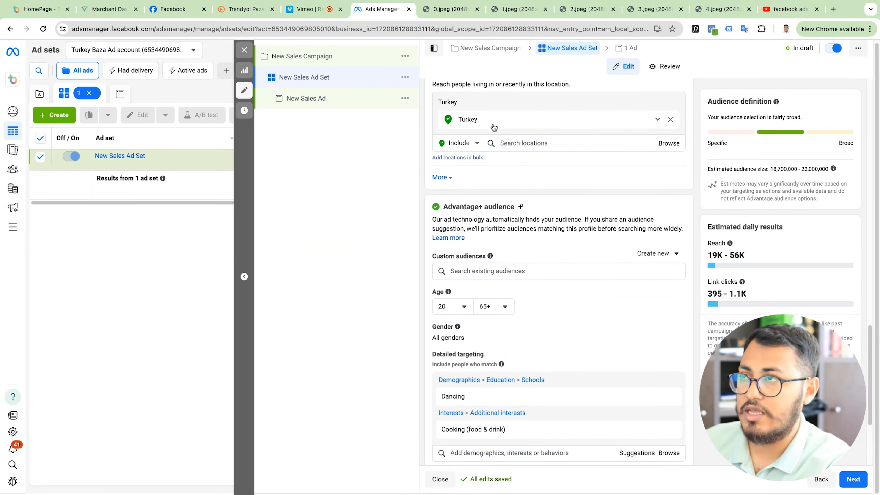
pyautogui.scroll(-1, 525, 222)
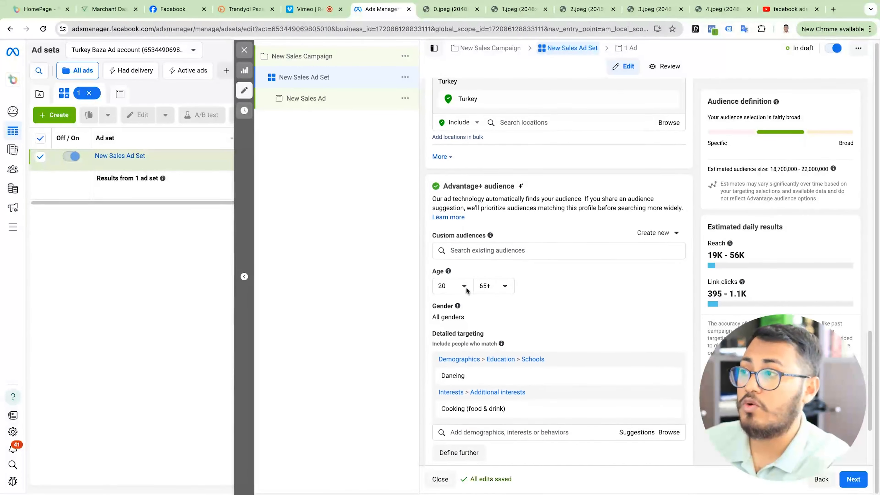
pyautogui.scroll(-4, 488, 290)
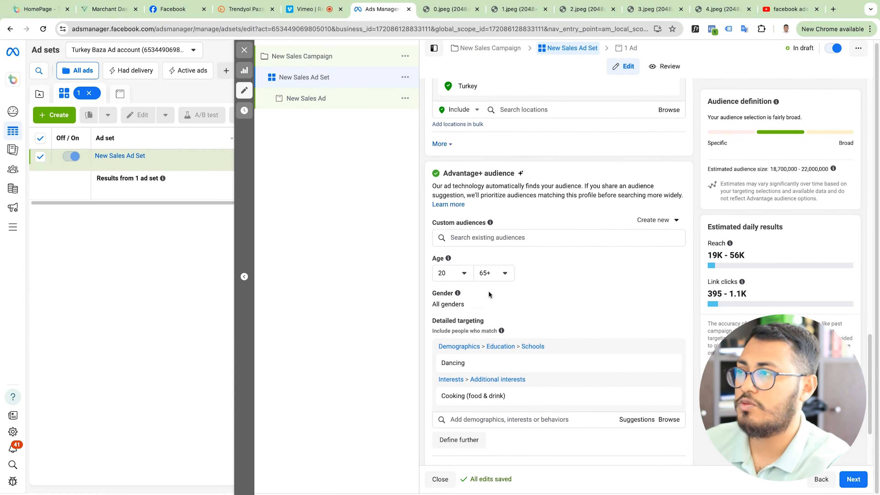
# Step: Try Men and Women as the gender targeting, and set it back to All
pyautogui.moveTo(593, 254)
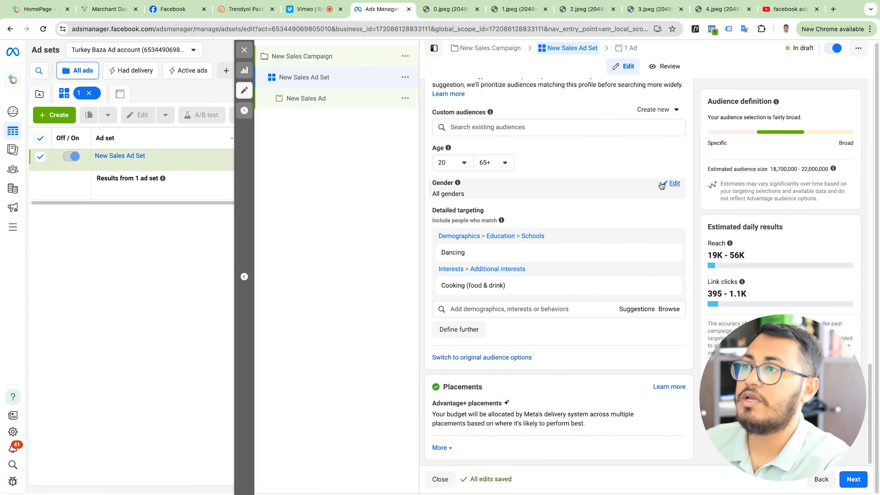
pyautogui.click(672, 183)
pyautogui.click(467, 195)
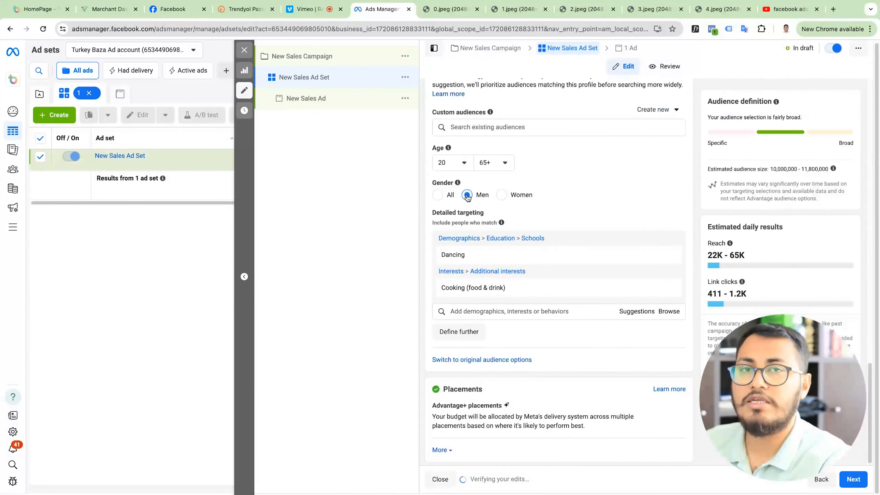
pyautogui.click(501, 195)
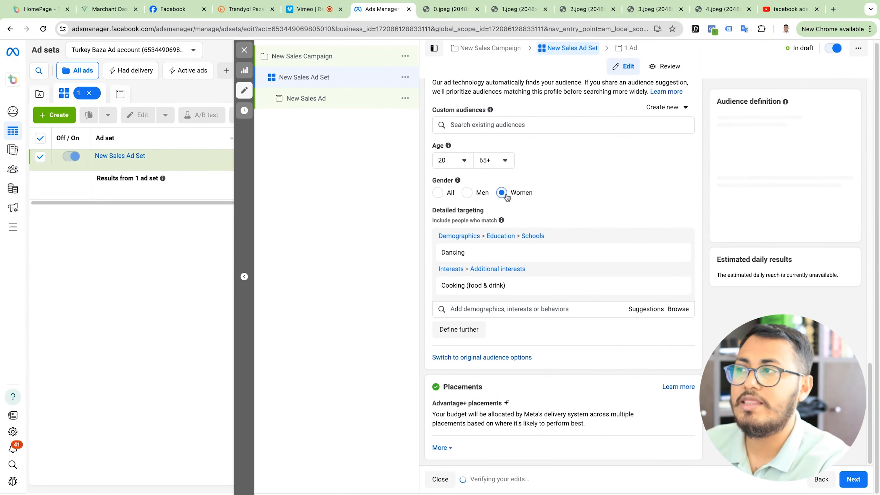
pyautogui.click(439, 195)
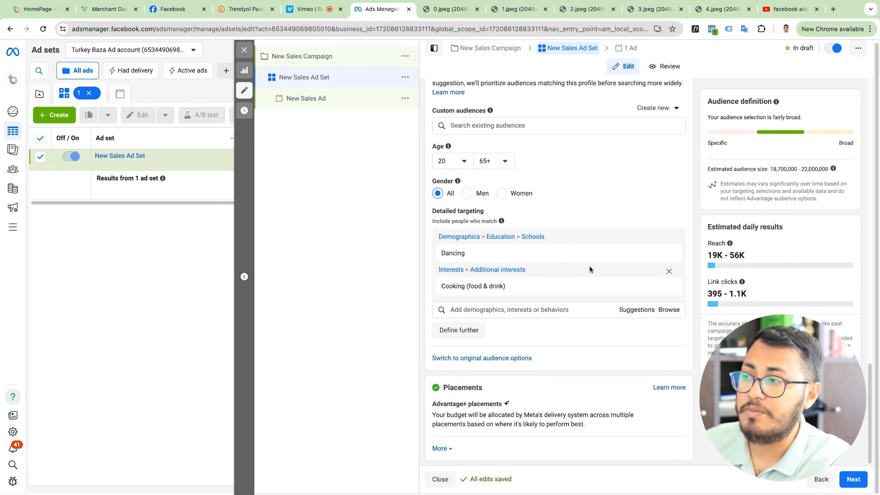
# Step: Review the ad set diagram in 1.jpeg and the campaign structure diagram in 0.jpeg, and return to Ads Manager
pyautogui.scroll(2, 589, 265)
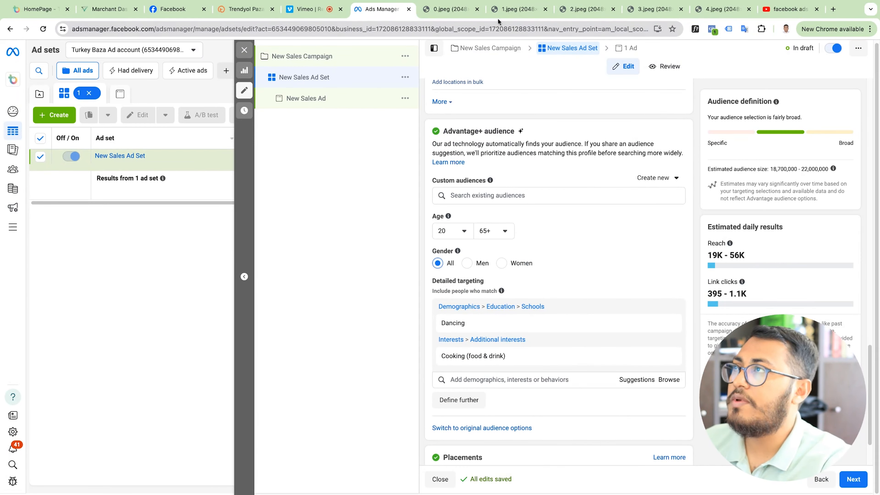
pyautogui.click(512, 11)
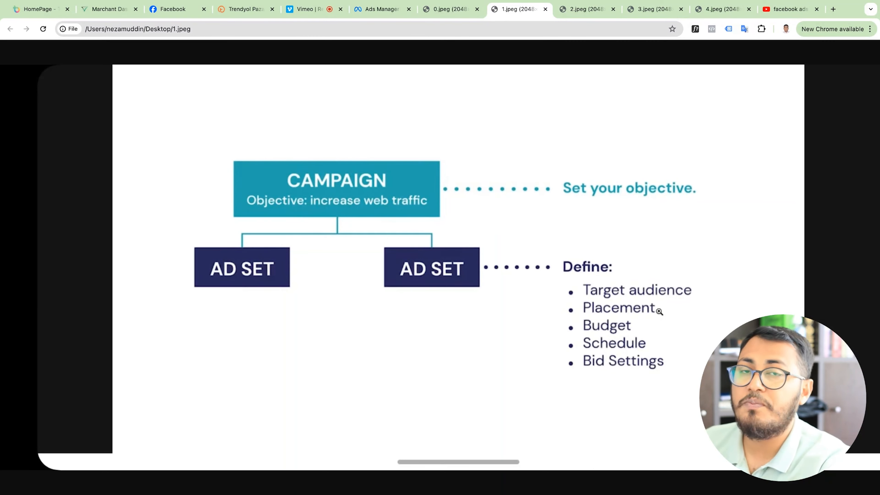
pyautogui.click(449, 10)
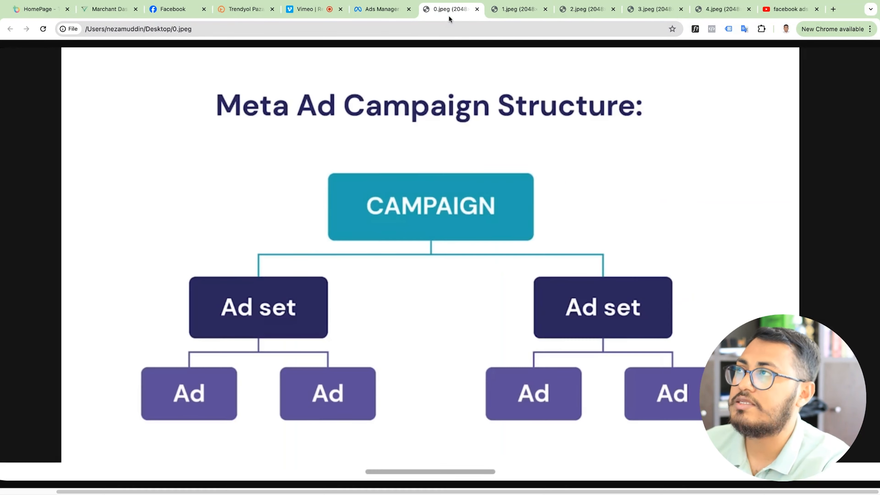
pyautogui.click(363, 4)
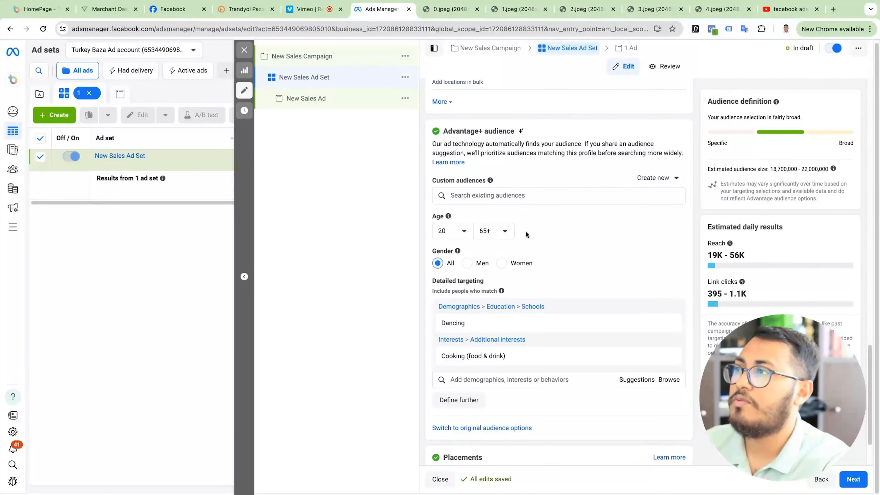
# Step: Change the ad set's placements from Advantage+ to Manual placements and bring up the device and platform options
pyautogui.scroll(-2, 545, 286)
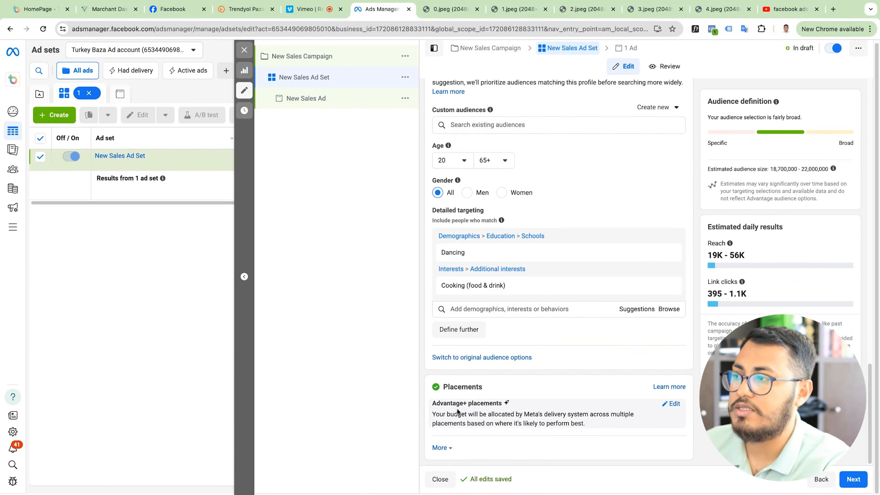
pyautogui.click(670, 404)
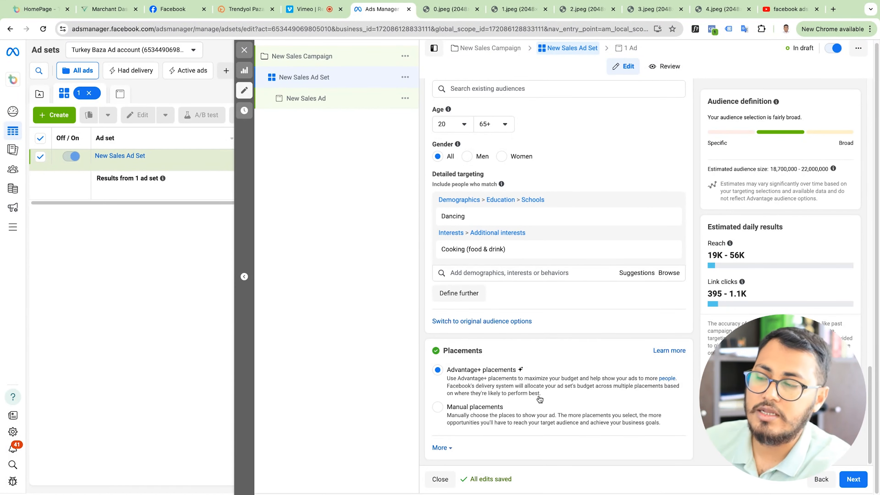
pyautogui.click(514, 421)
pyautogui.scroll(-5, 514, 397)
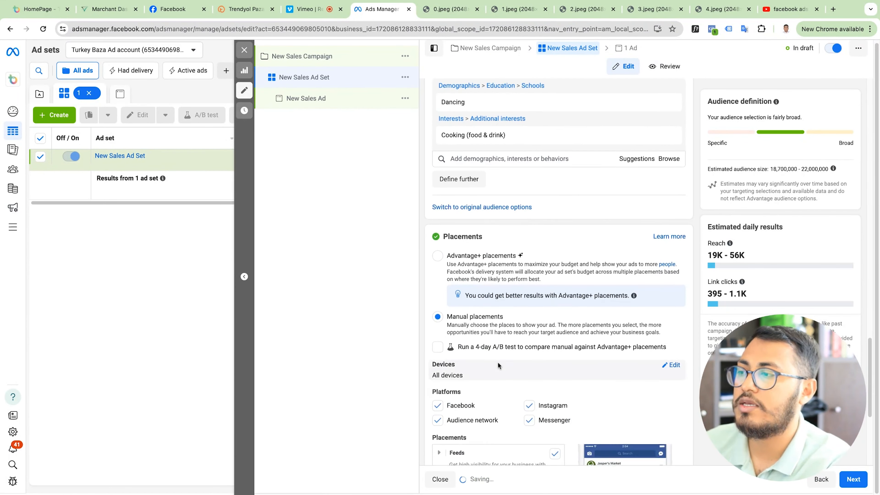
pyautogui.scroll(-1, 507, 356)
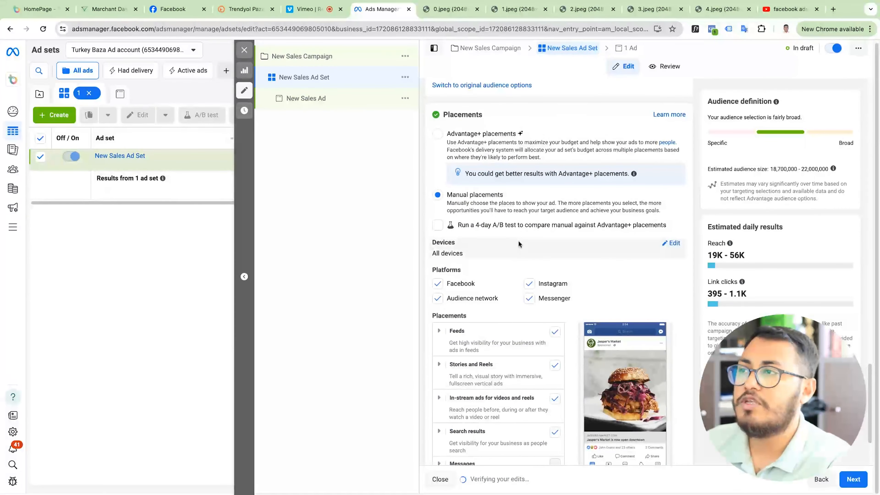
# Step: Try deselecting the Facebook platform under manual placements, and select it again
pyautogui.click(438, 283)
pyautogui.click(439, 283)
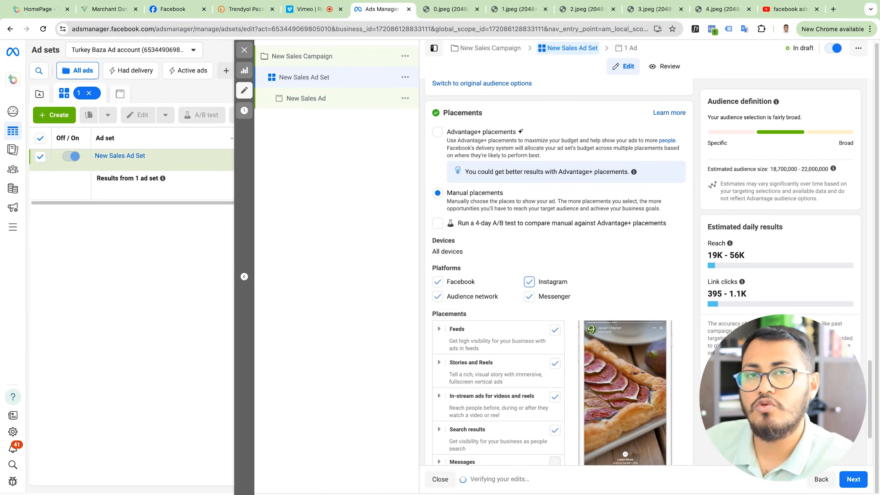
pyautogui.scroll(3, 508, 297)
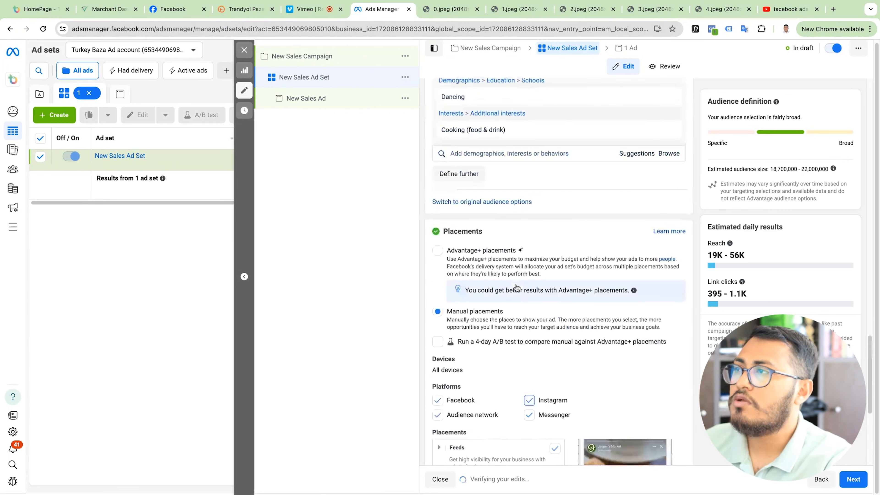
# Step: Review the ad set diagram in 1.jpeg, and return to Ads Manager to examine the ad set's goal, product, budget and schedule settings
pyautogui.click(519, 10)
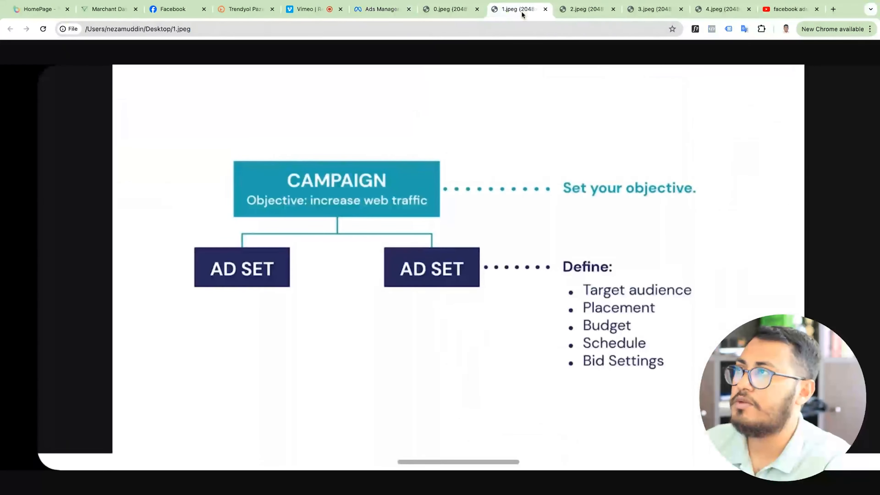
pyautogui.click(392, 14)
pyautogui.scroll(15, 513, 203)
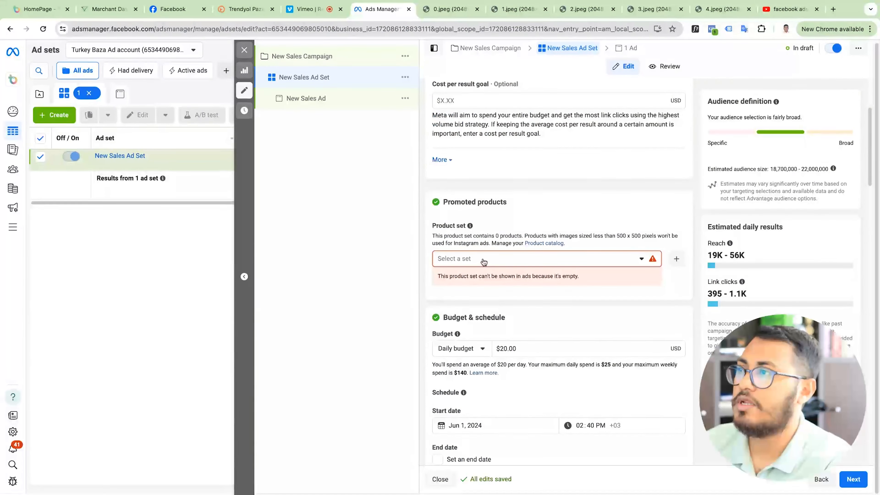
pyautogui.scroll(2, 489, 222)
pyautogui.scroll(3, 489, 222)
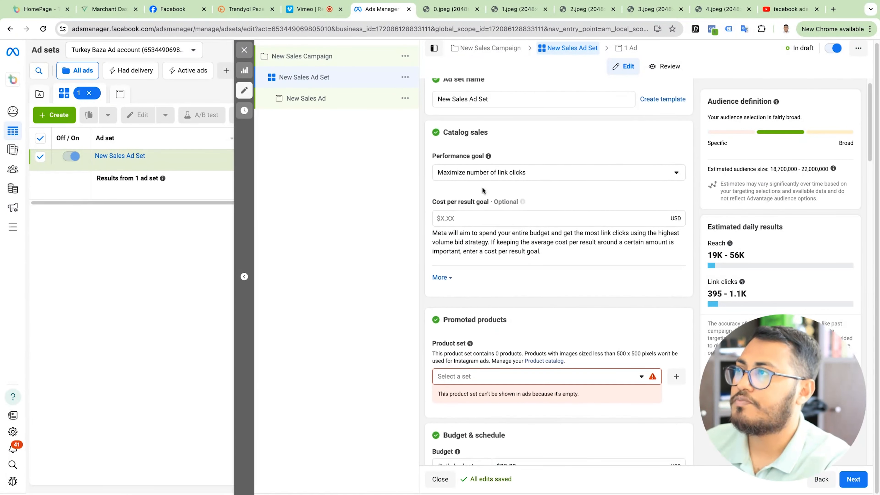
pyautogui.scroll(-6, 500, 227)
pyautogui.scroll(-2, 500, 227)
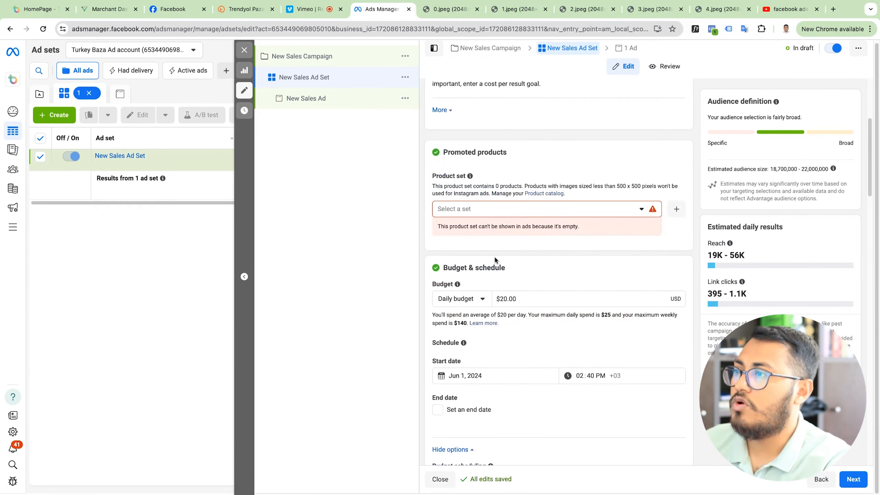
# Step: Try Lifetime budget as the ad set's budget type, and set it back to Daily budget
pyautogui.click(483, 234)
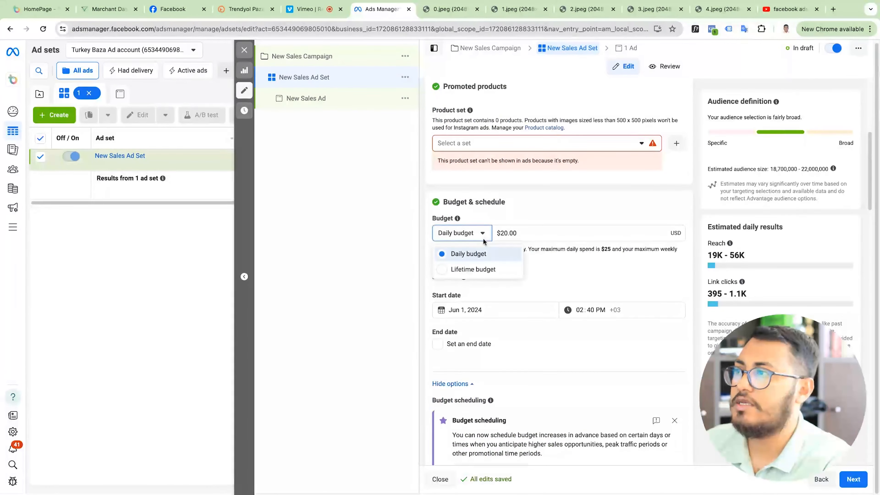
pyautogui.click(478, 269)
pyautogui.click(485, 236)
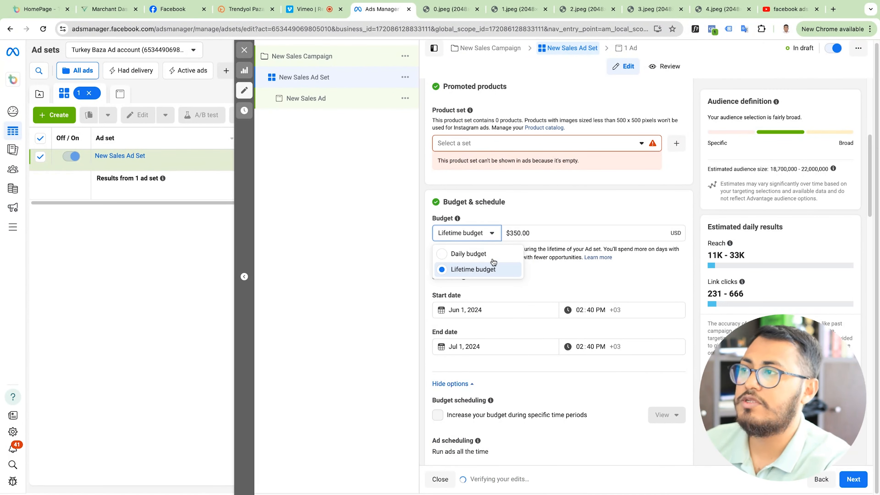
pyautogui.click(478, 253)
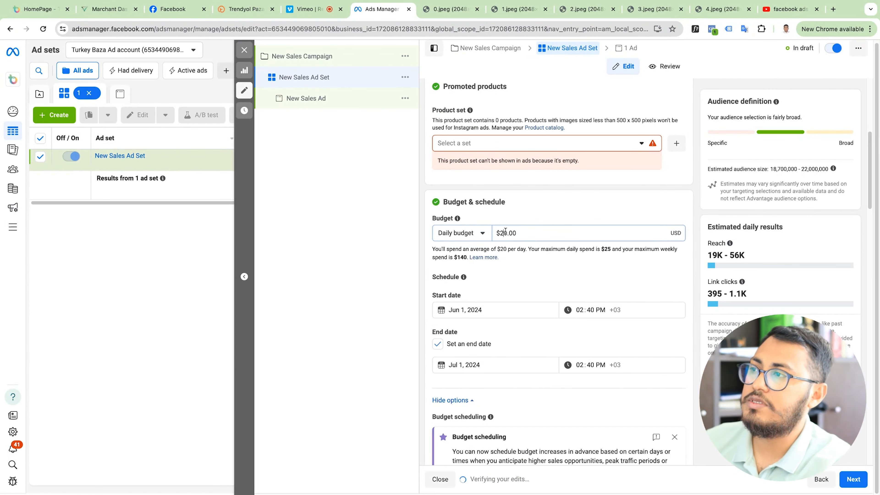
pyautogui.click(504, 233)
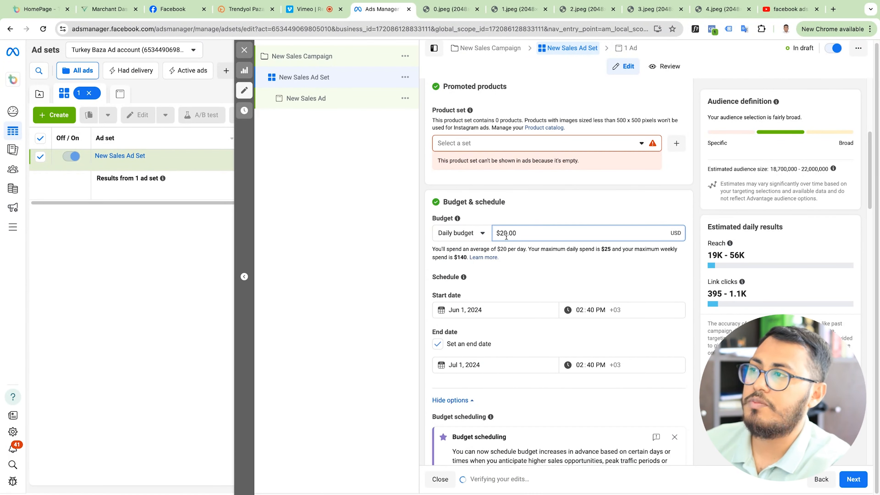
# Step: Switch the ad set to a Lifetime budget and set its end date to July 31, 2024
pyautogui.click(485, 234)
pyautogui.click(478, 270)
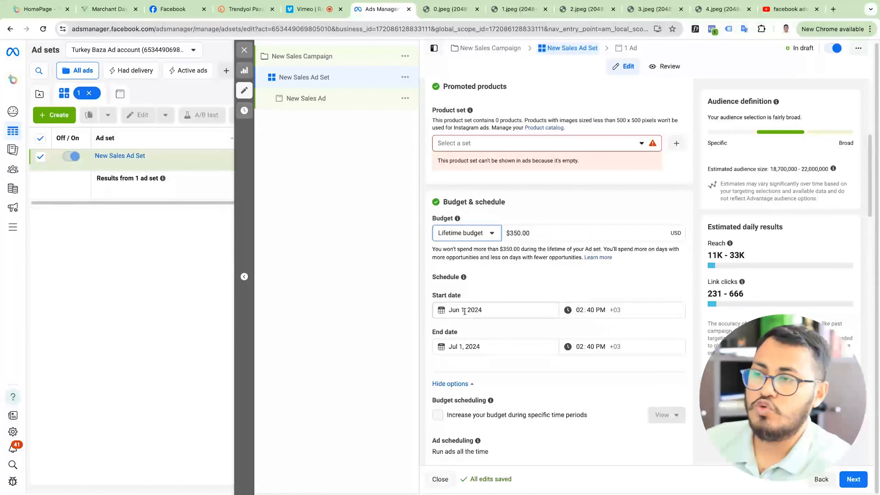
pyautogui.click(461, 346)
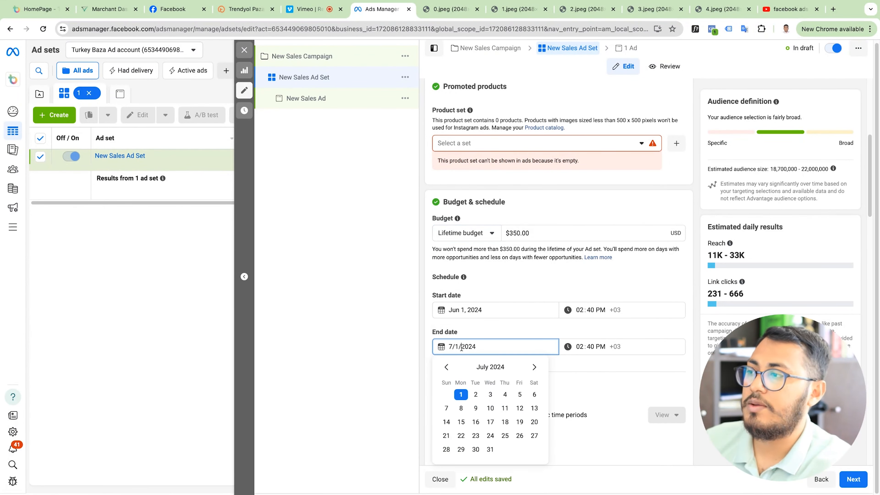
pyautogui.click(489, 449)
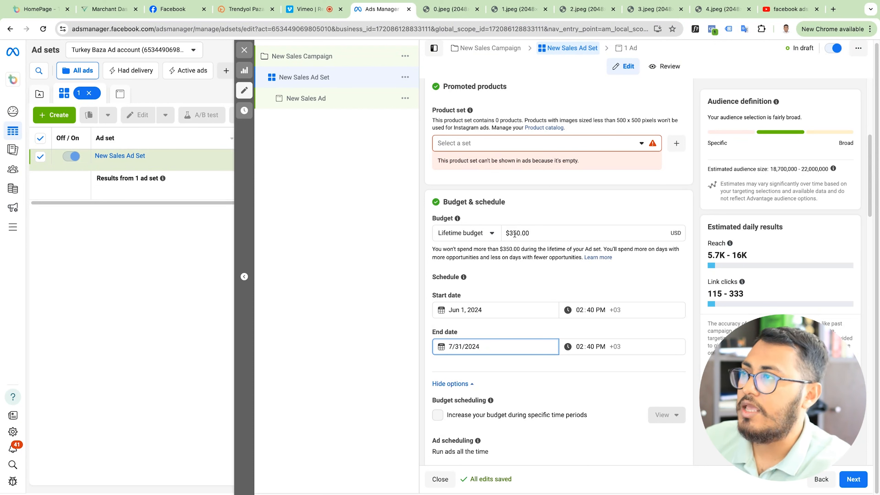
pyautogui.scroll(-3, 494, 250)
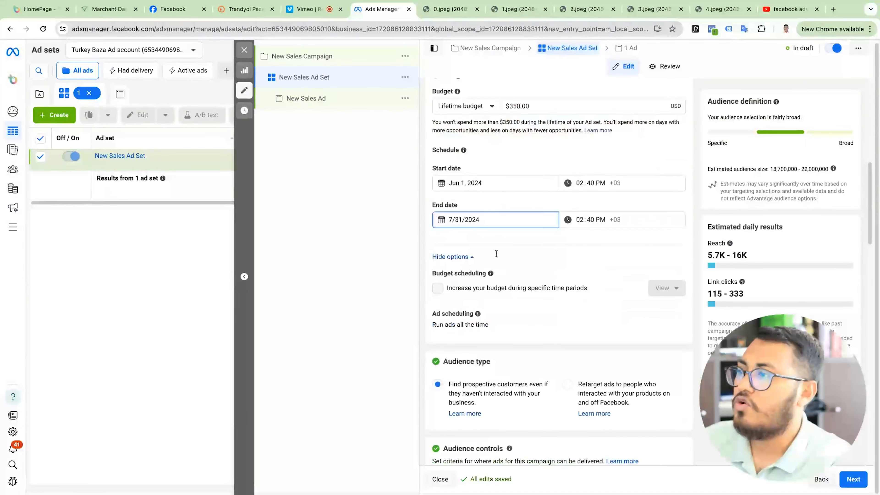
pyautogui.scroll(1, 481, 236)
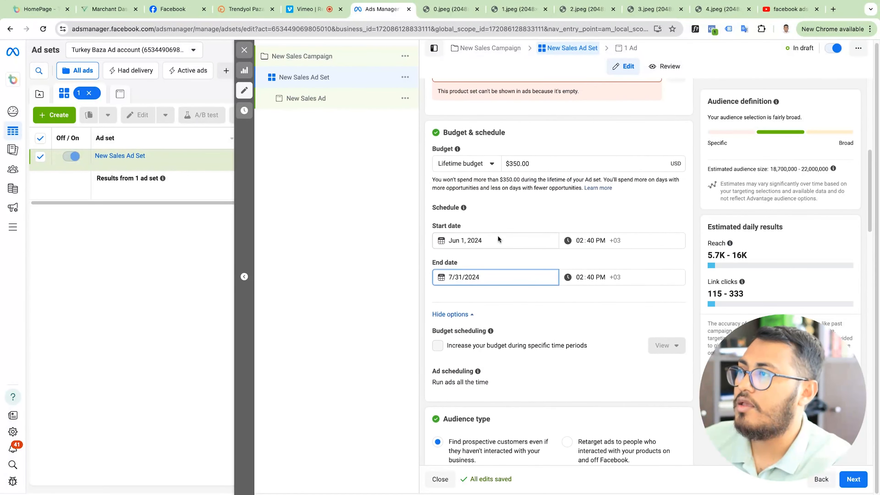
# Step: Set the budget type back to Daily budget and remove the ad set's end date
pyautogui.click(485, 169)
pyautogui.click(473, 183)
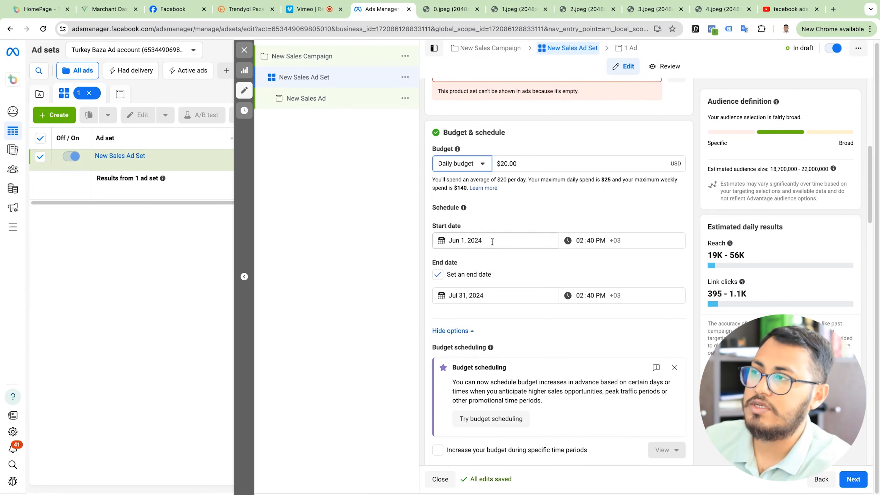
pyautogui.click(438, 277)
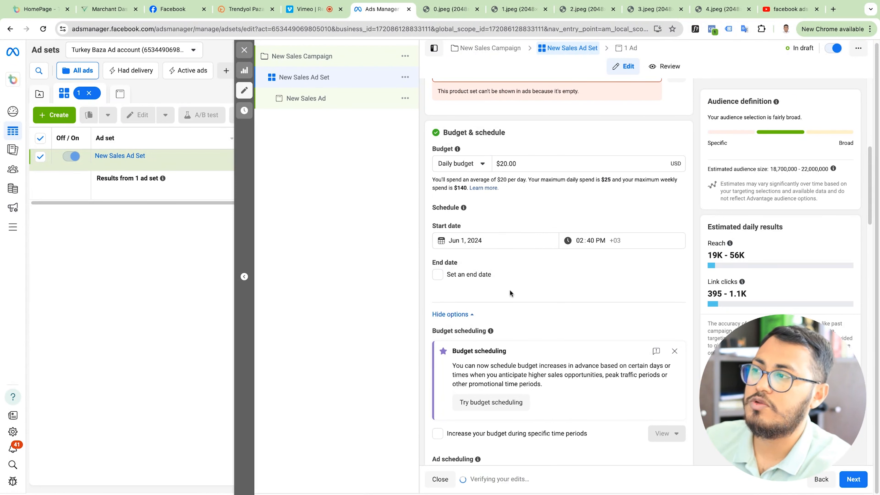
pyautogui.click(438, 275)
pyautogui.click(438, 276)
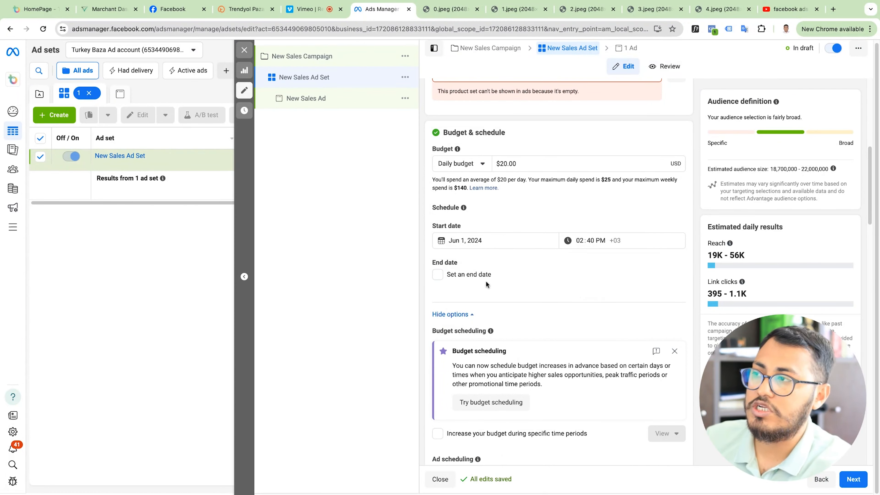
pyautogui.scroll(-1, 514, 305)
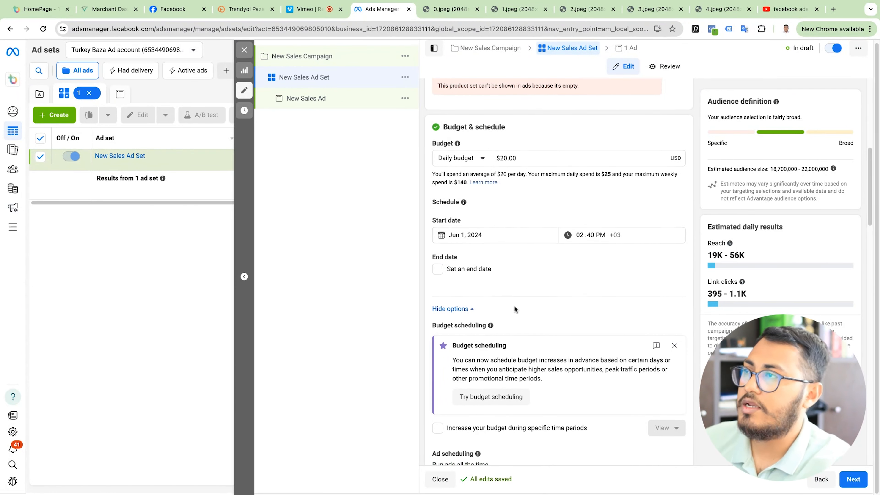
# Step: Compare the list of ad set elements in 1.jpeg with the budget and schedule settings in Ads Manager
pyautogui.click(521, 10)
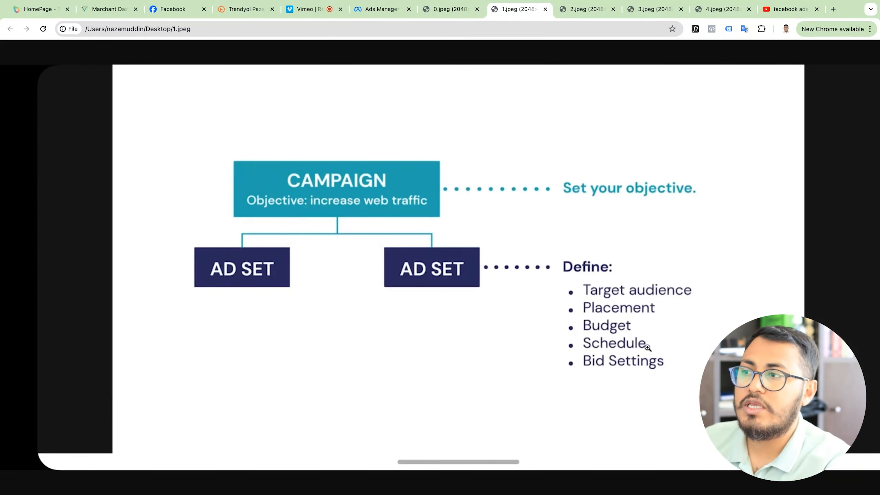
pyautogui.click(384, 9)
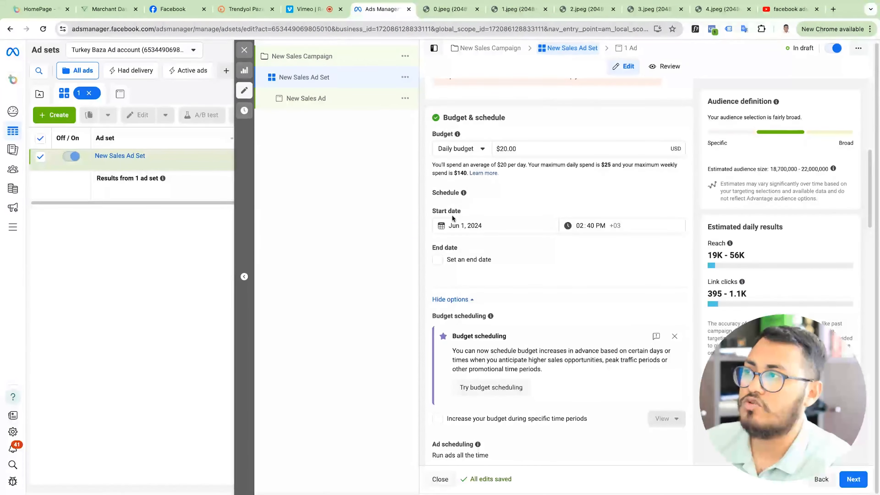
pyautogui.click(509, 9)
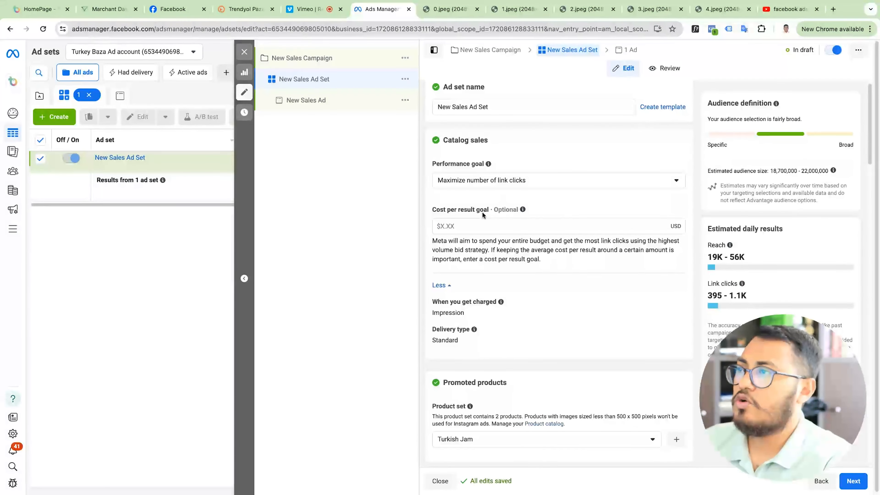
# Step: Set the ad set's performance goal to Maximize number of conversions
pyautogui.click(459, 185)
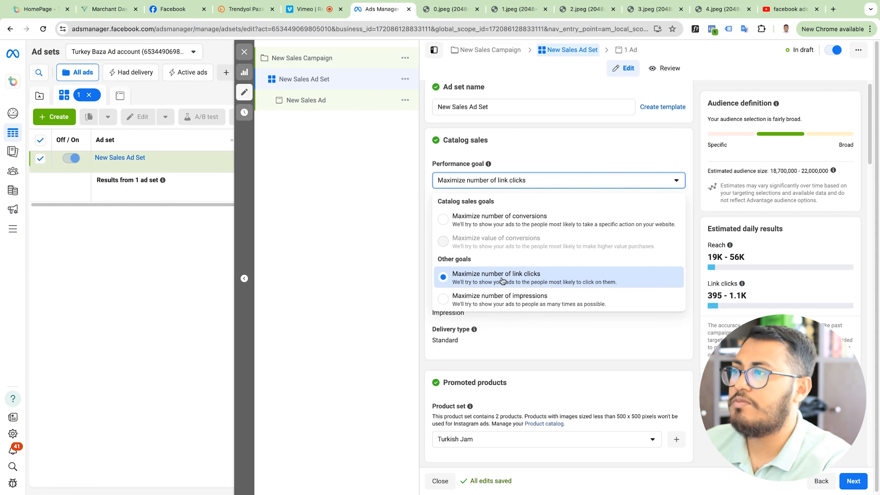
pyautogui.click(481, 221)
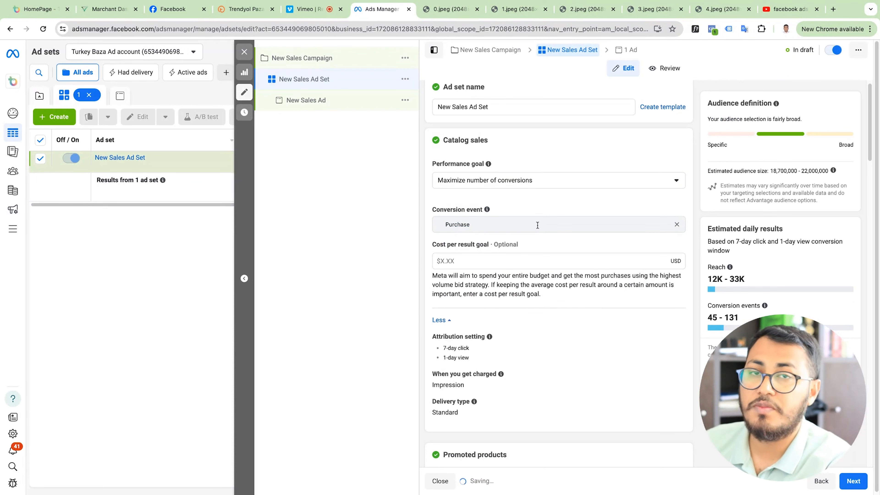
# Step: Try a cost per result goal of $2.00 for the ad set, and clear it again
pyautogui.click(499, 264)
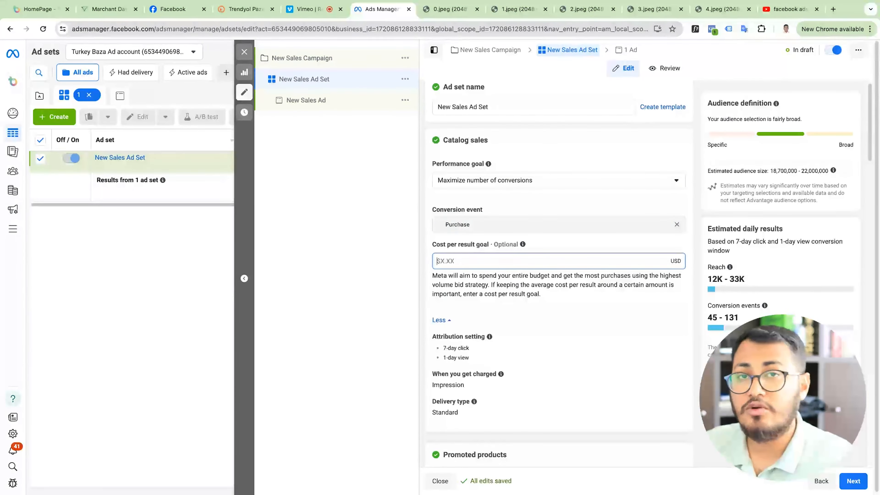
pyautogui.write('2')
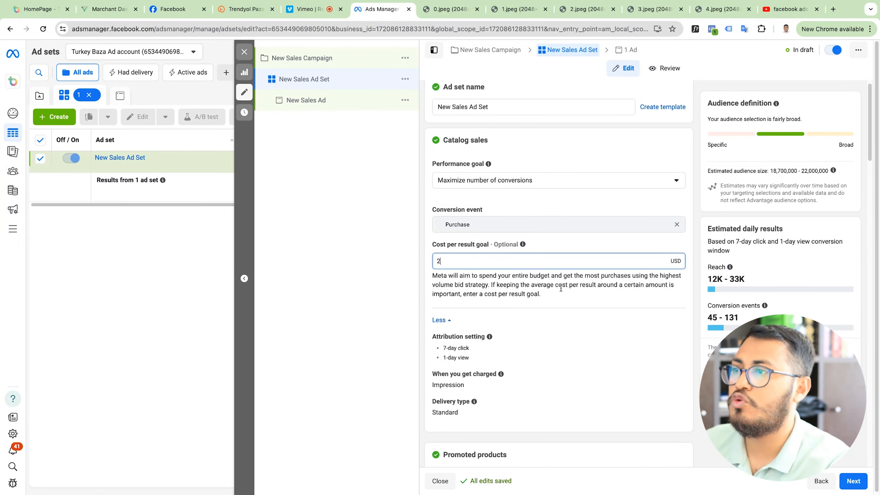
pyautogui.click(569, 302)
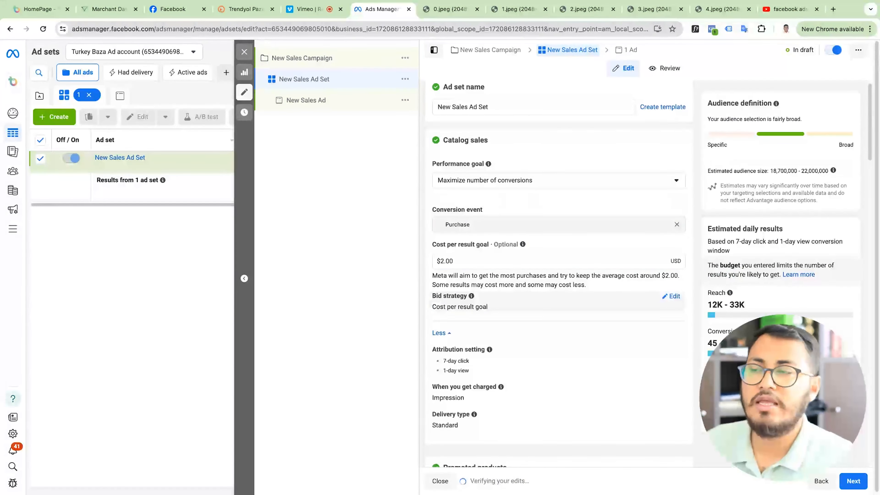
pyautogui.click(462, 262)
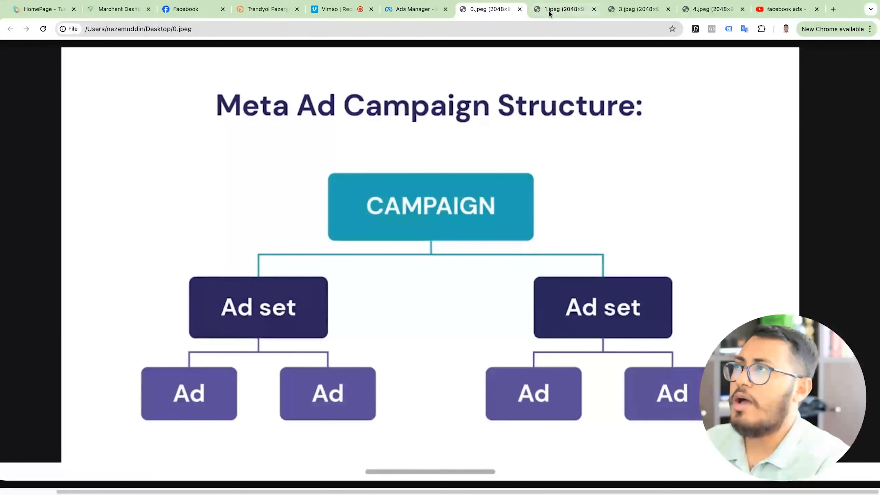
# Step: Review the campaign diagrams in 1.jpeg and 3.jpeg, and return to Ads Manager
pyautogui.click(552, 14)
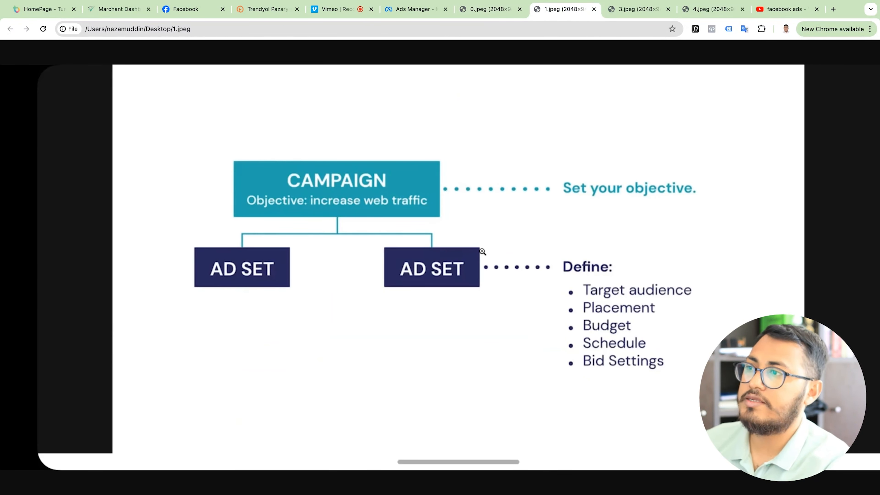
pyautogui.click(620, 14)
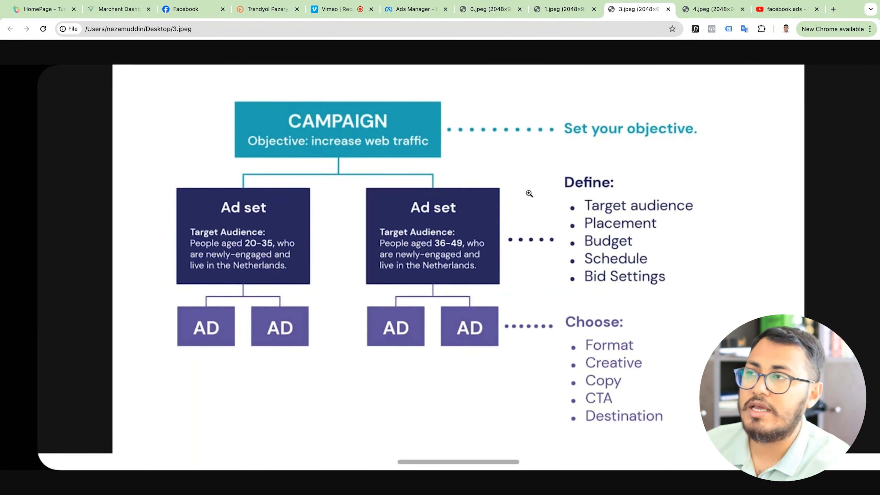
pyautogui.click(416, 9)
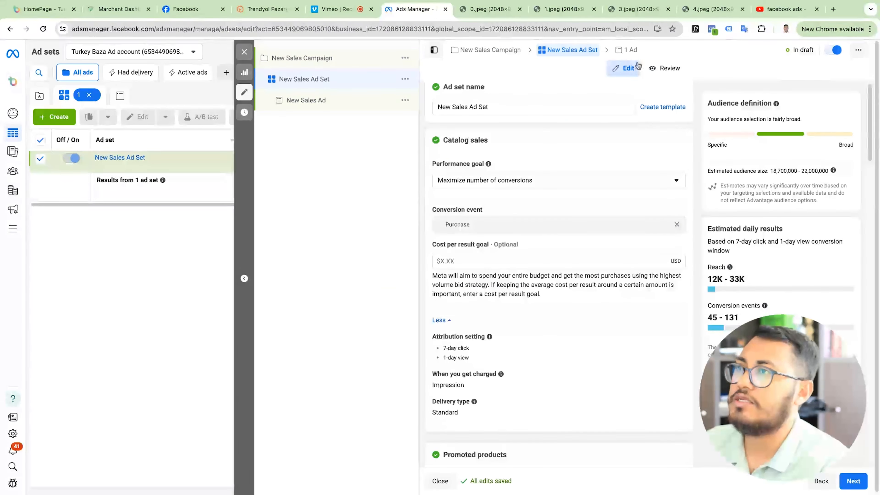
# Step: Open the New Sales Ad's settings, check the ad-level diagrams in 3.jpeg and 4.jpeg, and return to the ad in Ads Manager
pyautogui.click(633, 50)
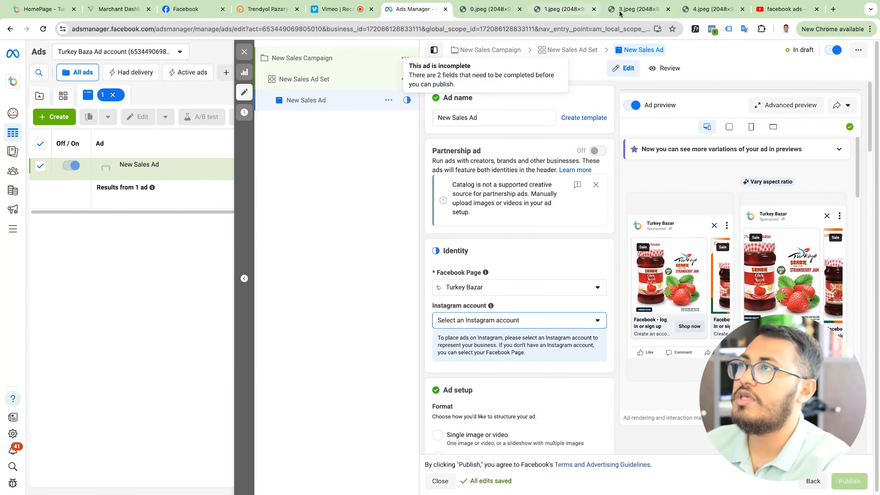
pyautogui.click(643, 14)
pyautogui.click(706, 10)
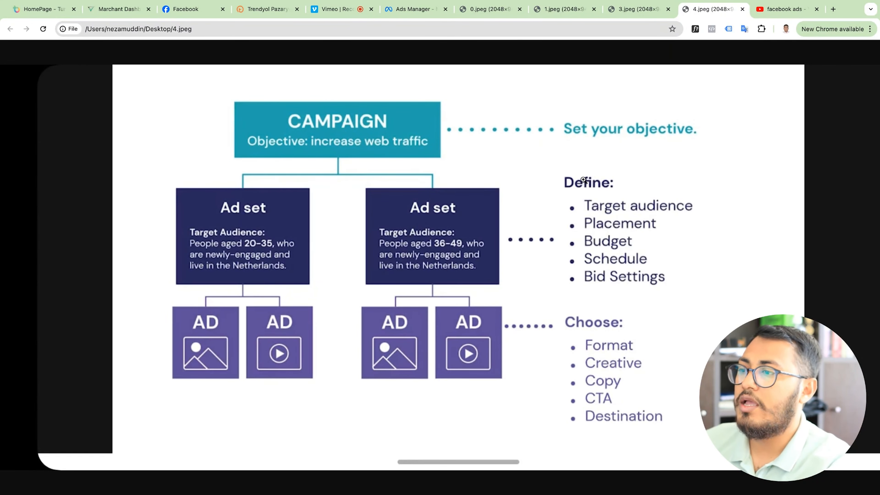
pyautogui.click(415, 11)
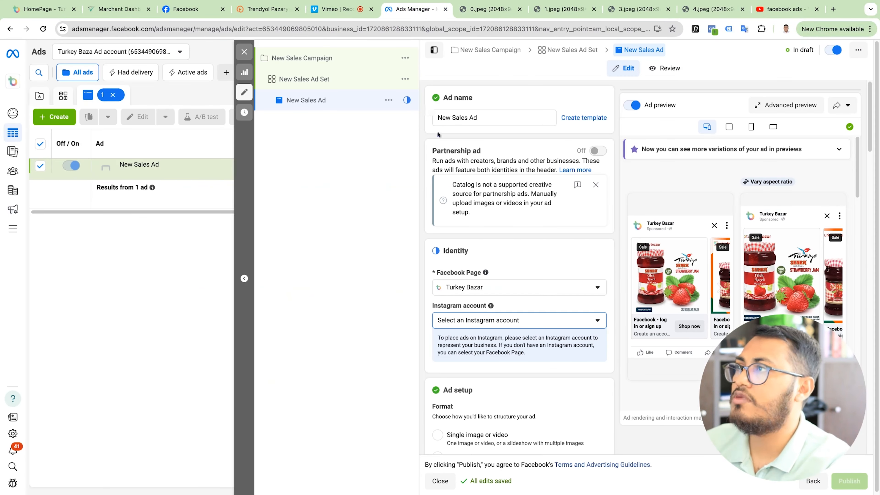
# Step: Dismiss the partnership ad notice and set the ad's format to Single image or video
pyautogui.click(595, 185)
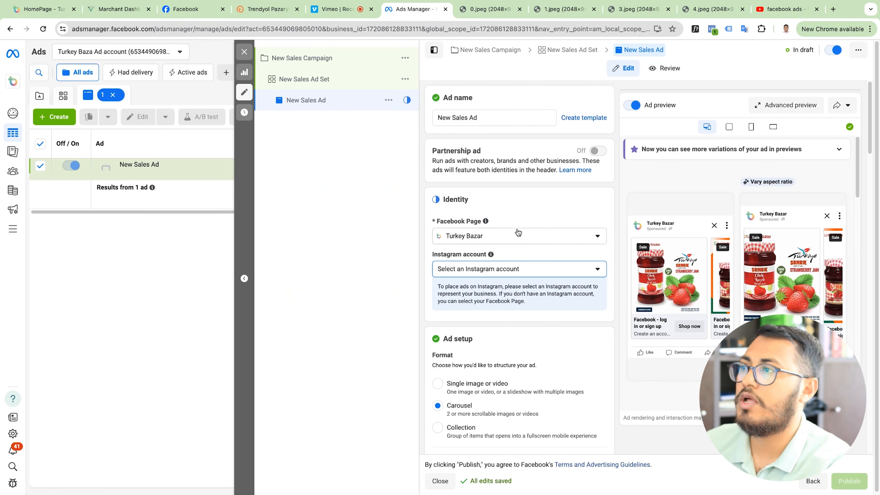
pyautogui.scroll(-1, 509, 231)
pyautogui.scroll(-4, 504, 229)
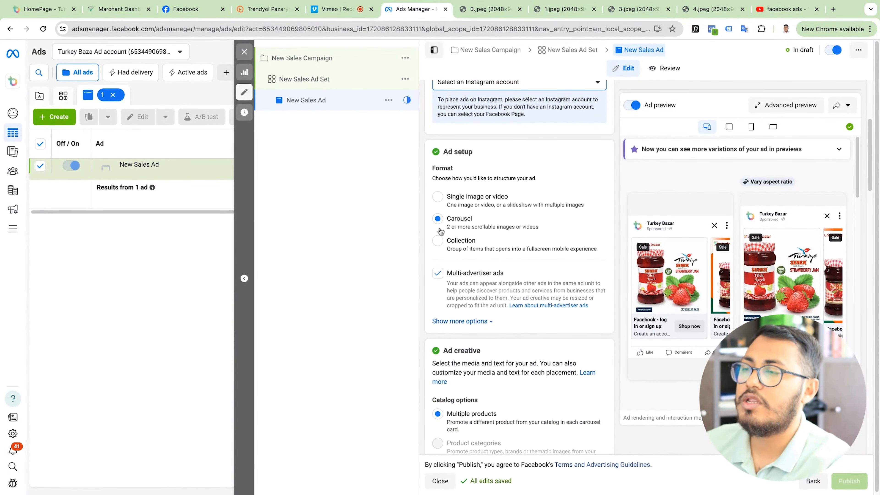
pyautogui.click(438, 197)
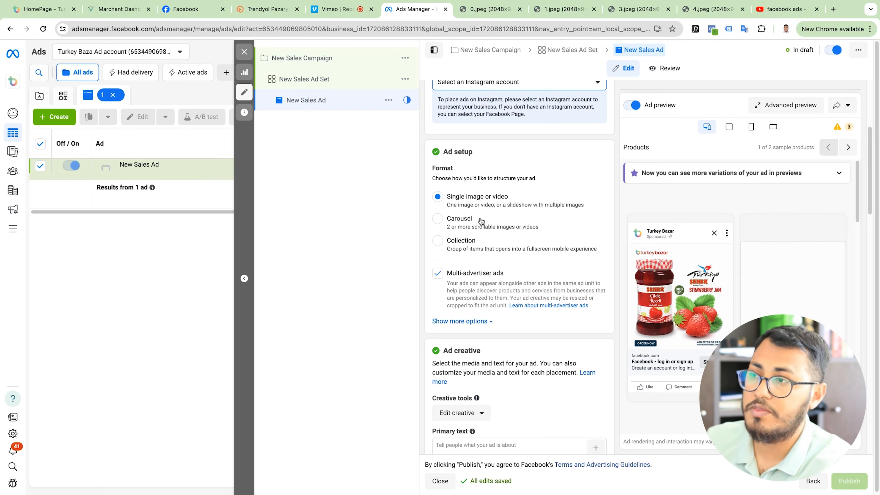
# Step: Try the Carousel and Collection formats for the ad, and return to Single image or video
pyautogui.click(438, 219)
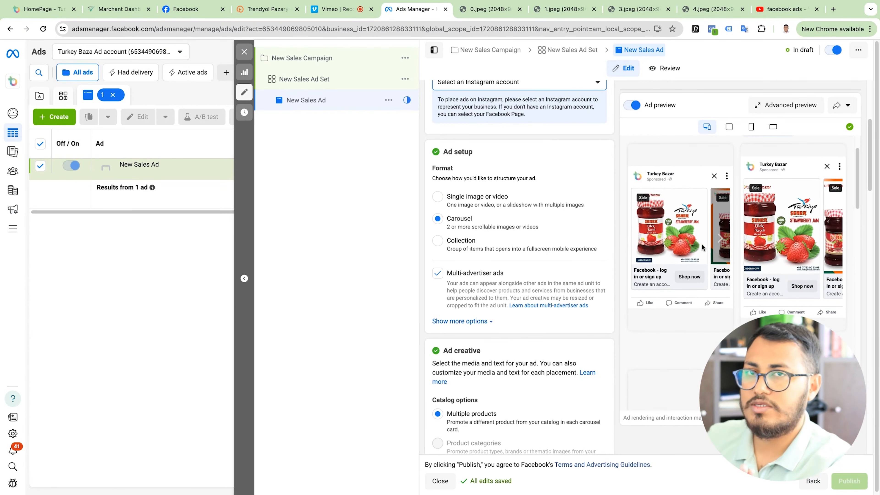
pyautogui.click(450, 243)
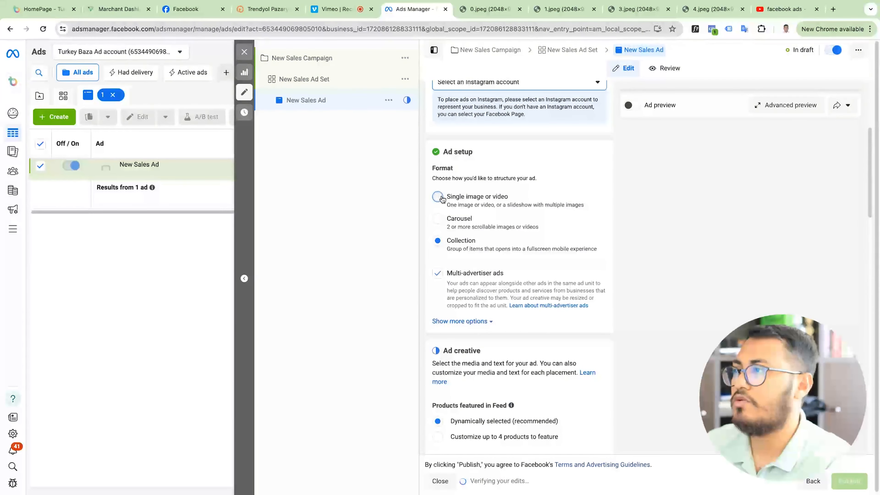
# Step: Look over the ad creative's primary text and headline fields, and set the call to action to Shop now
pyautogui.scroll(-5, 519, 250)
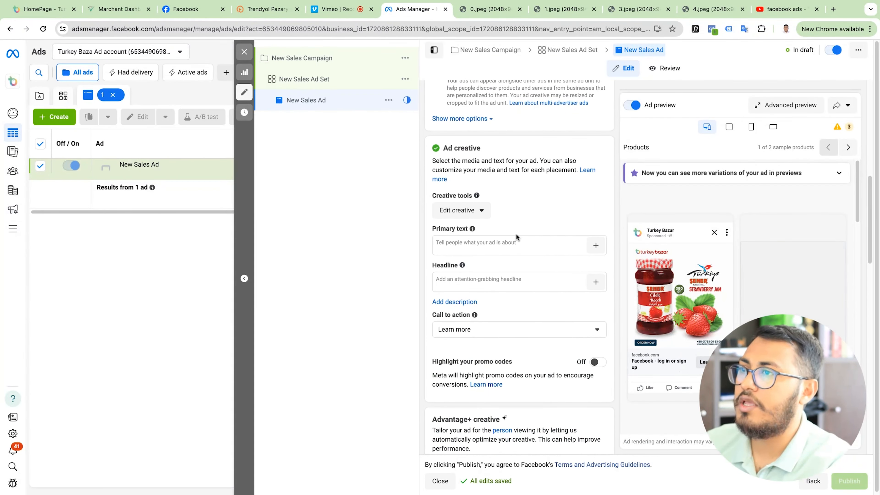
pyautogui.click(483, 250)
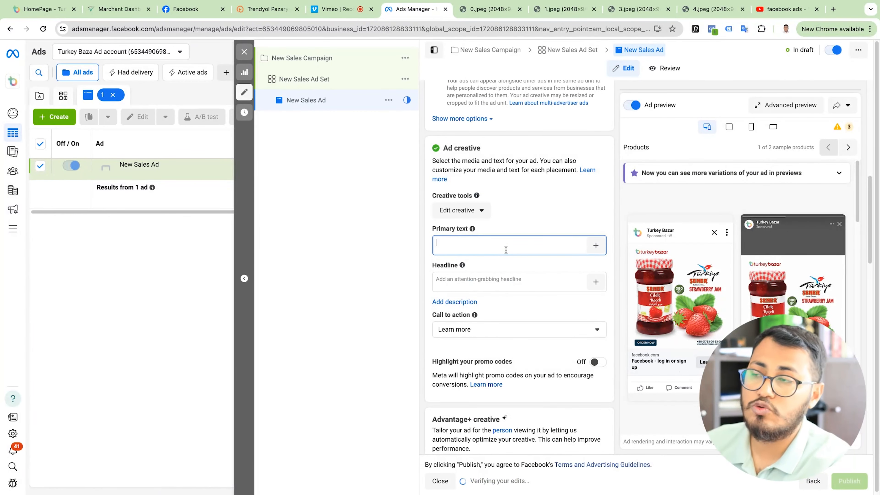
pyautogui.click(496, 279)
pyautogui.scroll(-2, 501, 295)
pyautogui.click(505, 301)
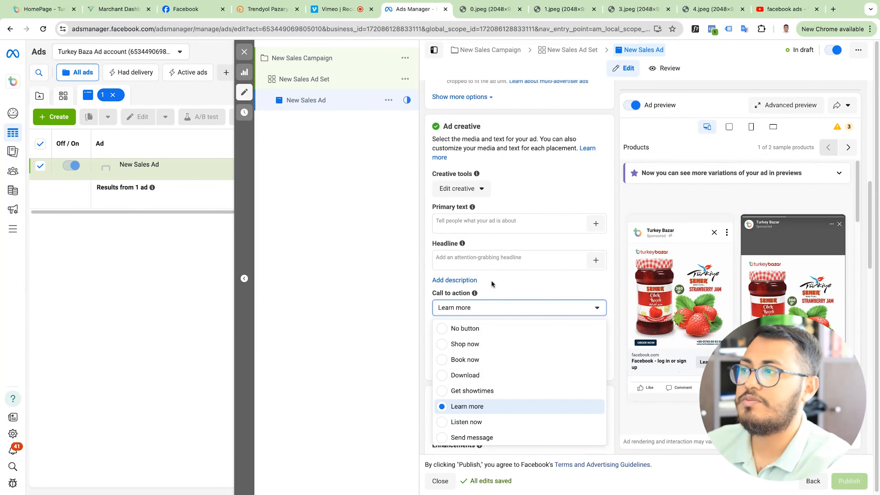
pyautogui.scroll(-3, 573, 302)
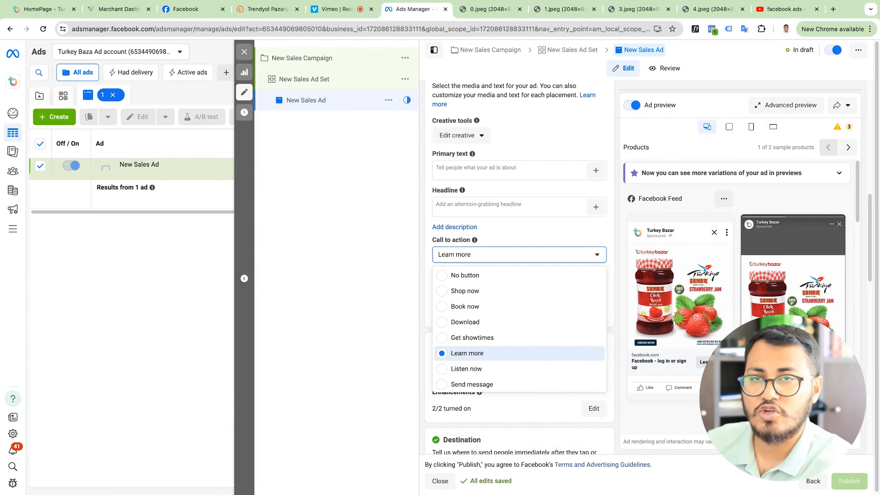
pyautogui.scroll(-5, 472, 346)
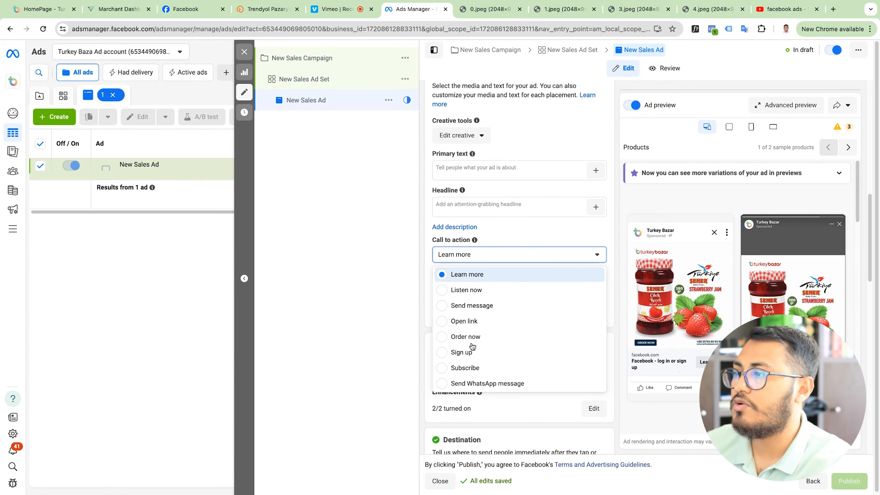
pyautogui.scroll(5, 473, 347)
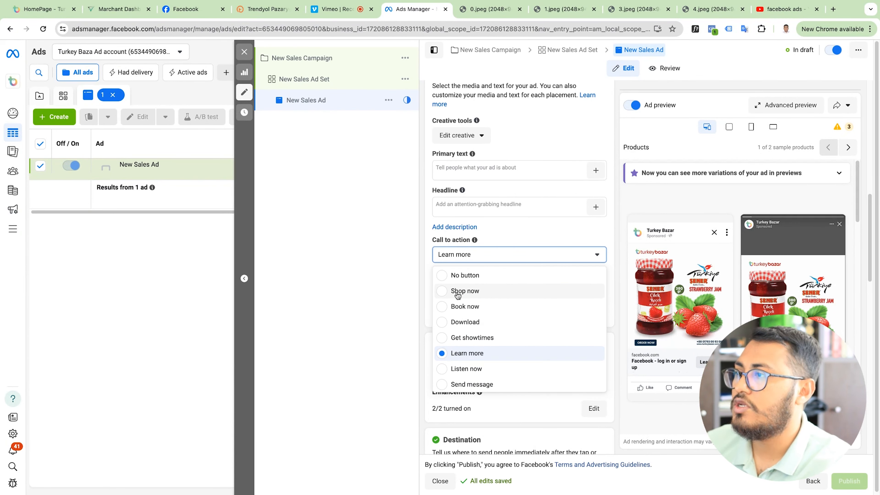
pyautogui.click(457, 293)
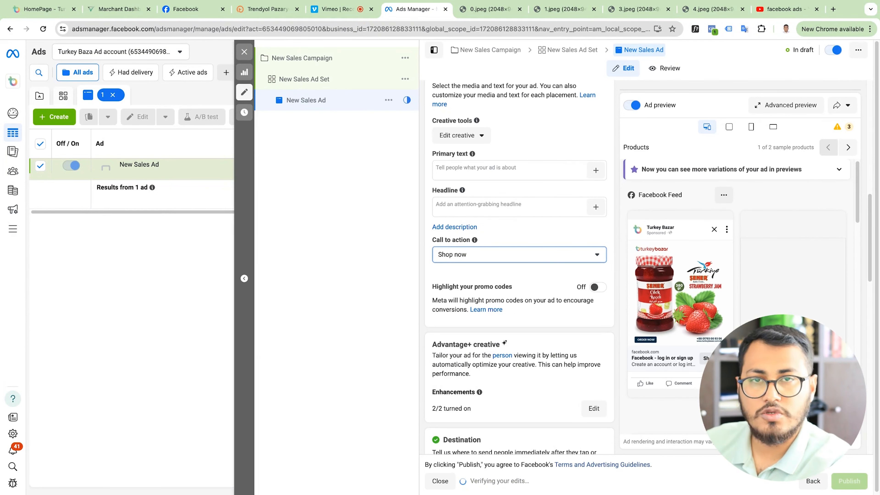
pyautogui.scroll(-6, 482, 307)
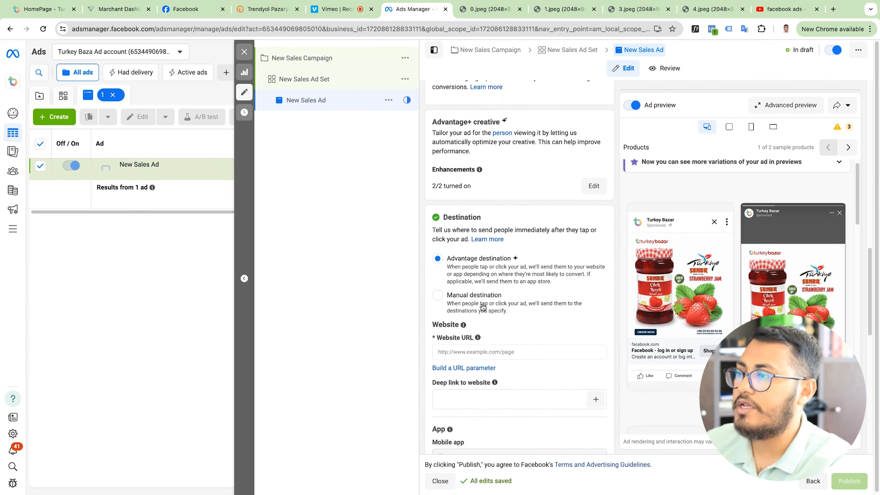
pyautogui.scroll(-4, 482, 306)
pyautogui.click(450, 210)
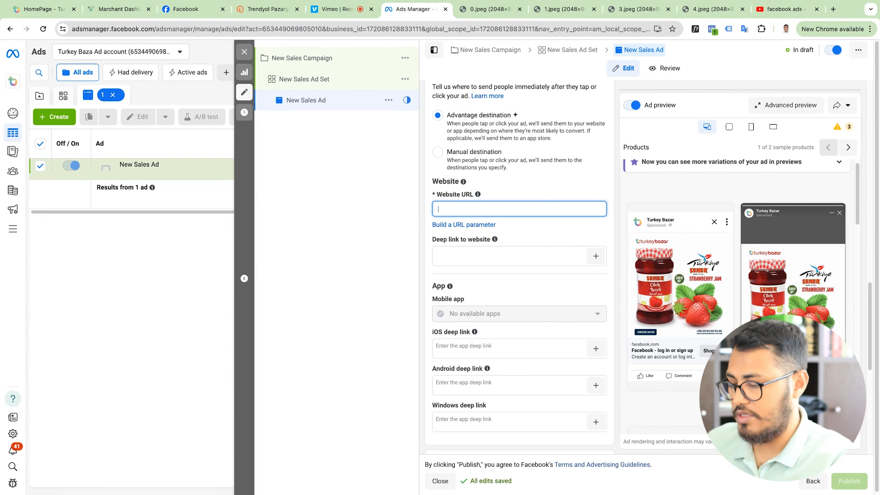
pyautogui.write('www.tur')
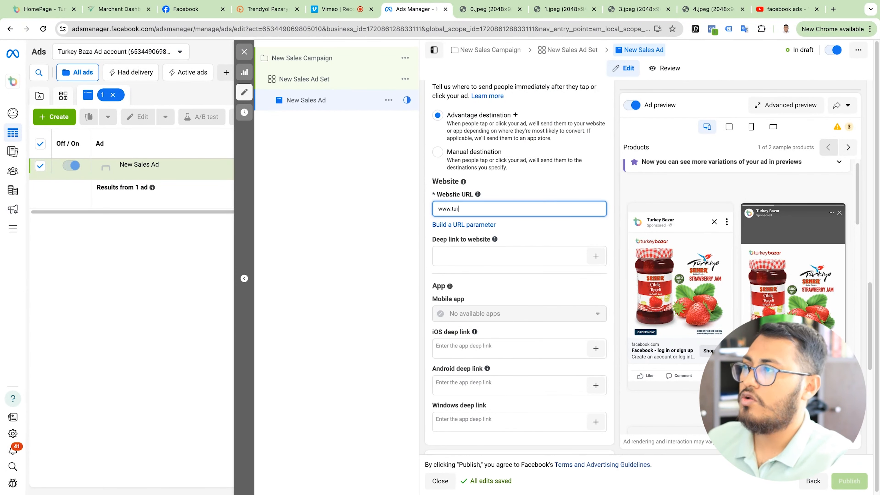
pyautogui.write('keybazar.com.bd')
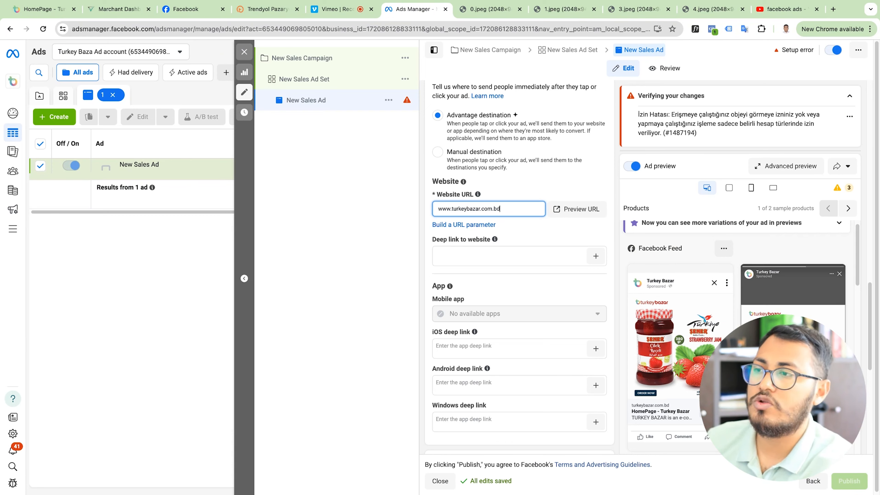
# Step: Enable website events tracking for the ad and choose the Turkey bazar dataset
pyautogui.scroll(-2, 494, 309)
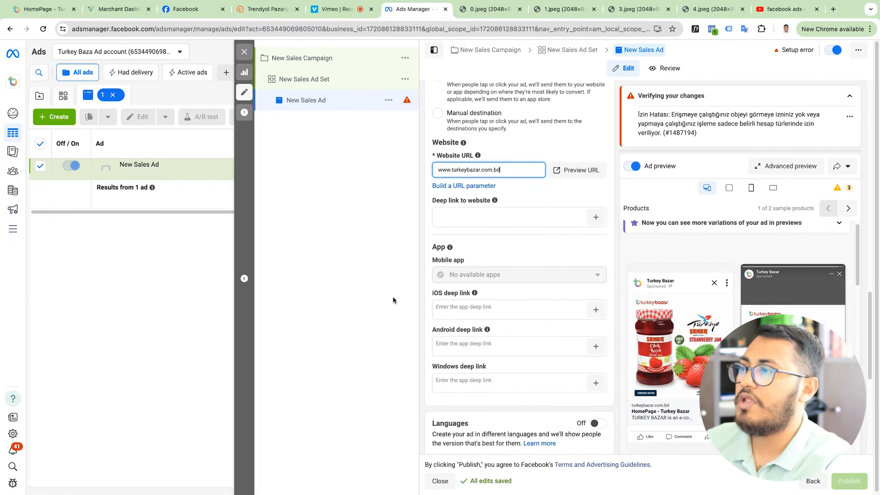
pyautogui.scroll(-4, 520, 334)
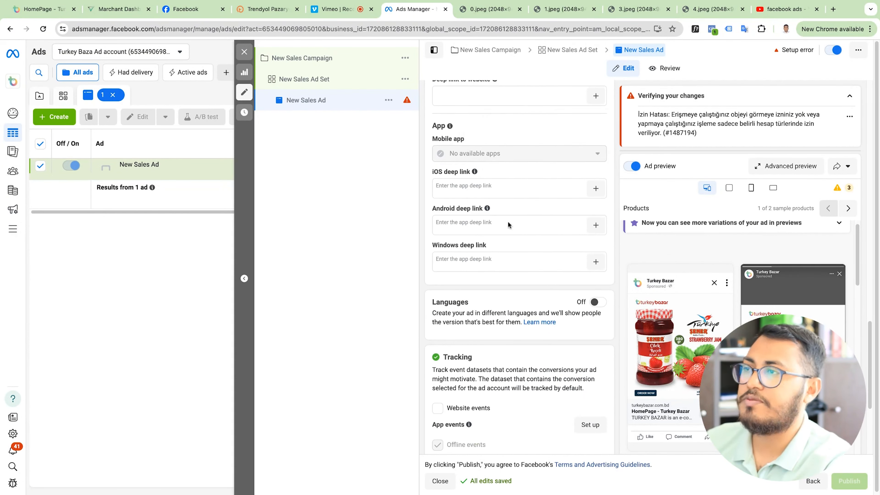
pyautogui.scroll(-5, 507, 225)
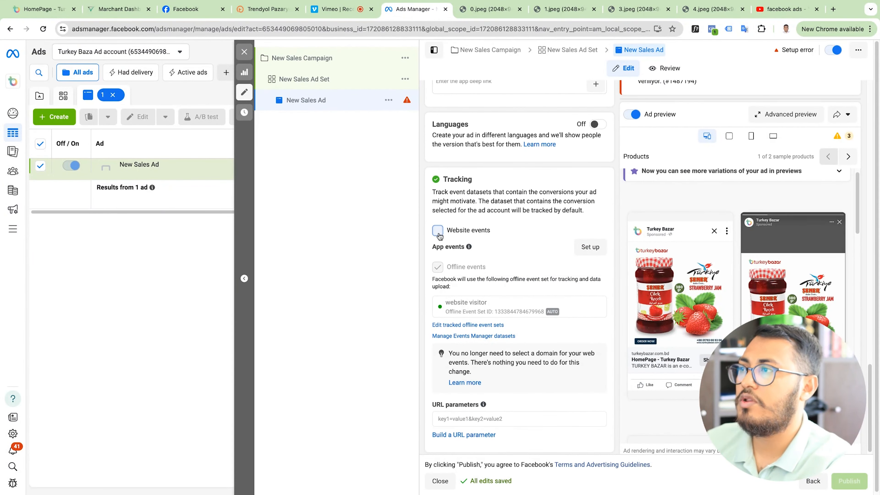
pyautogui.click(438, 230)
pyautogui.click(492, 260)
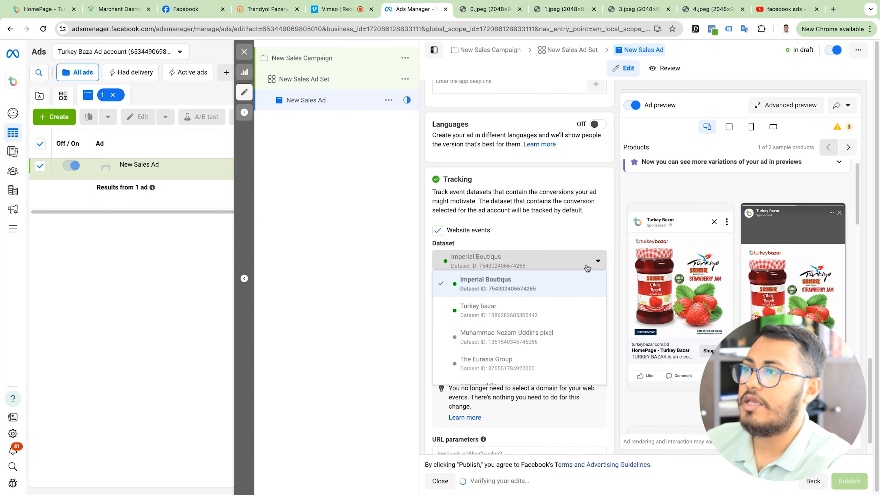
pyautogui.click(488, 312)
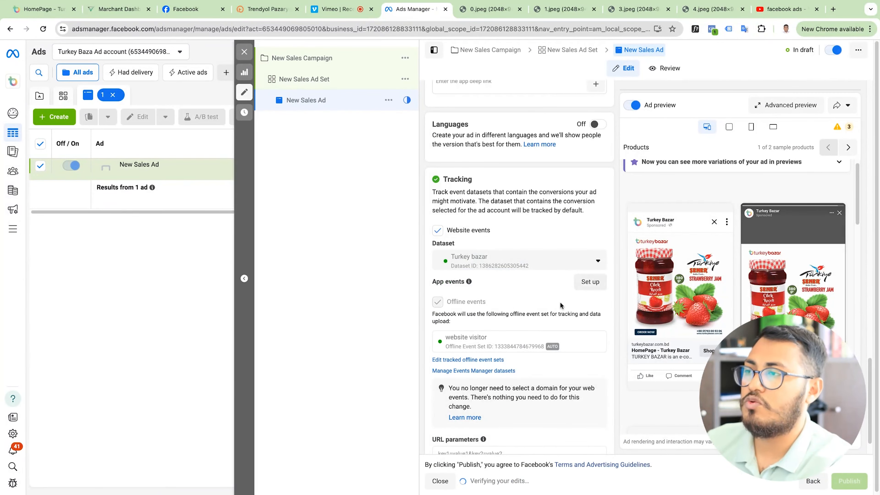
# Step: Look back over the ad's settings and open the Meta Ad Campaign Structure diagram in 0.jpeg
pyautogui.scroll(-1, 560, 305)
pyautogui.scroll(10, 490, 361)
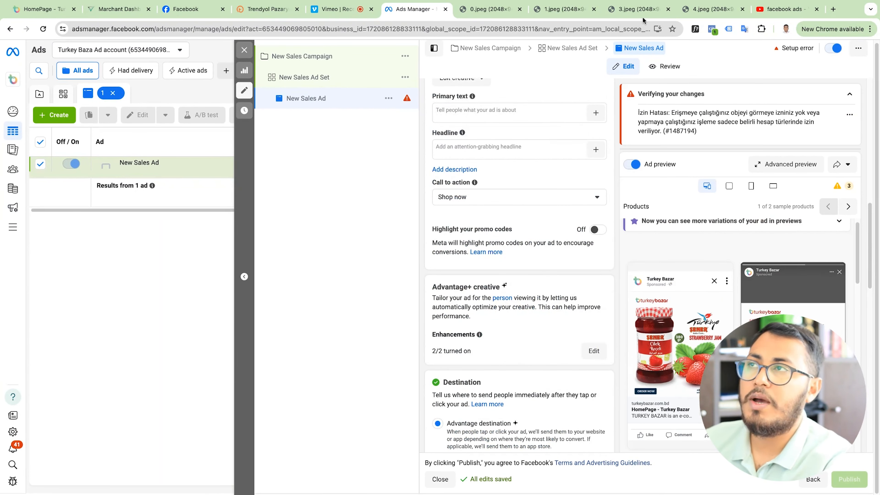
pyautogui.click(477, 10)
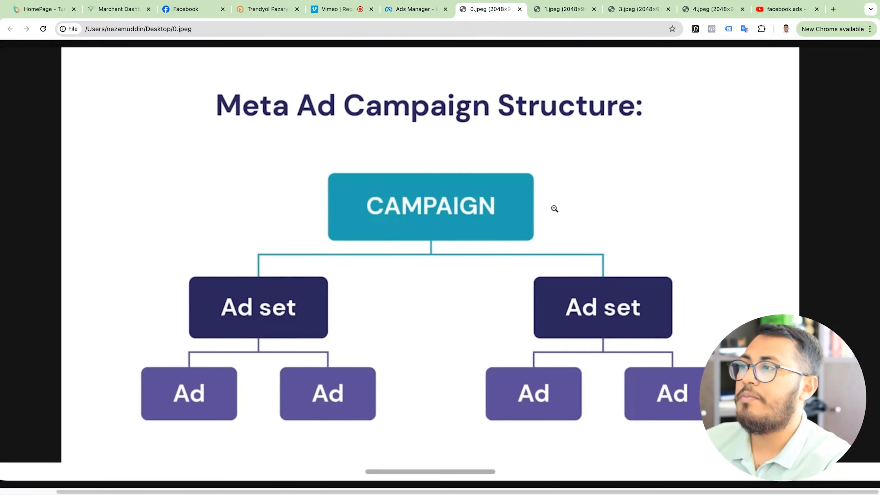